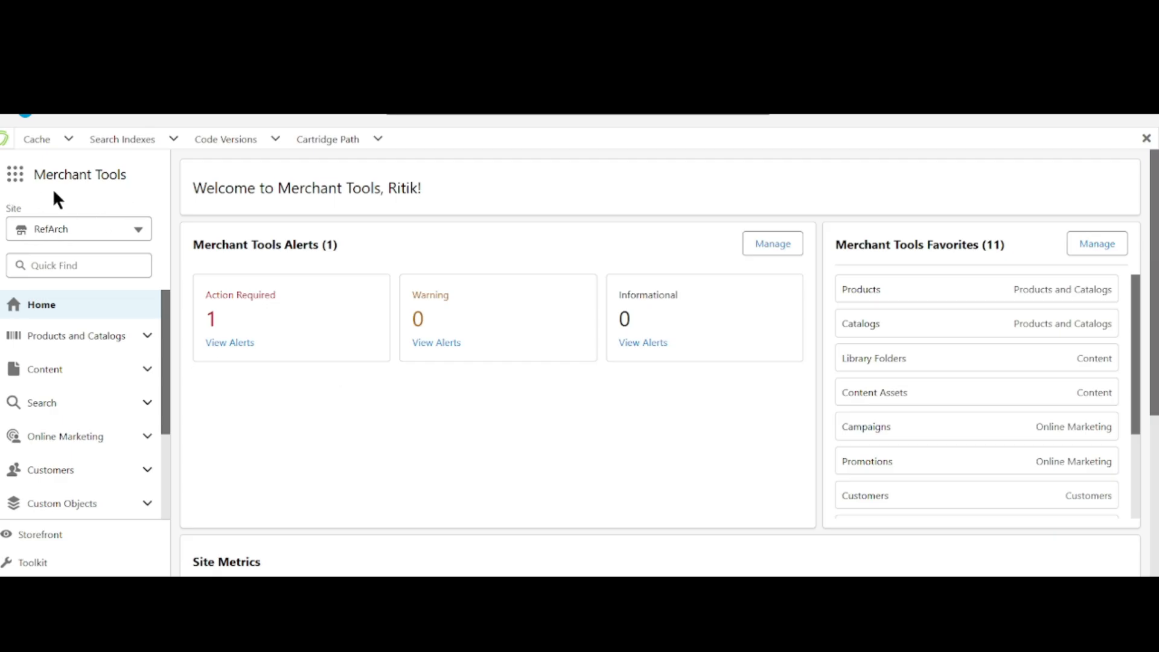
# Create a new campaign for the RefArch site under Online Marketing.
pyautogui.click(122, 446)
pyautogui.scroll(-1, 104, 453)
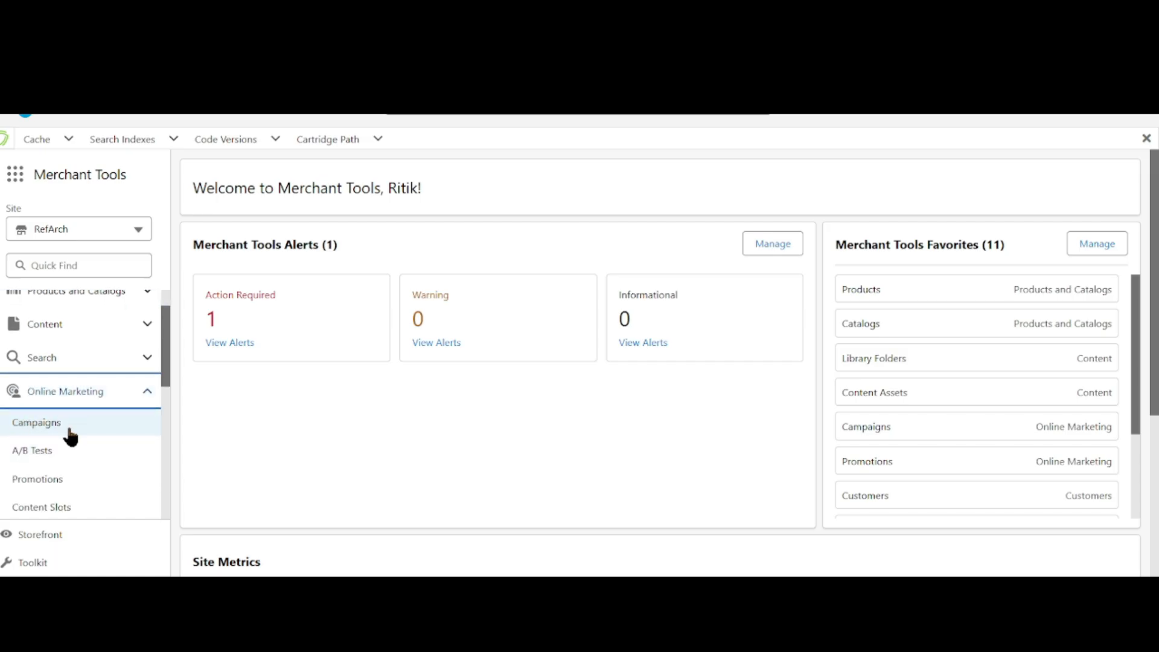
pyautogui.click(71, 435)
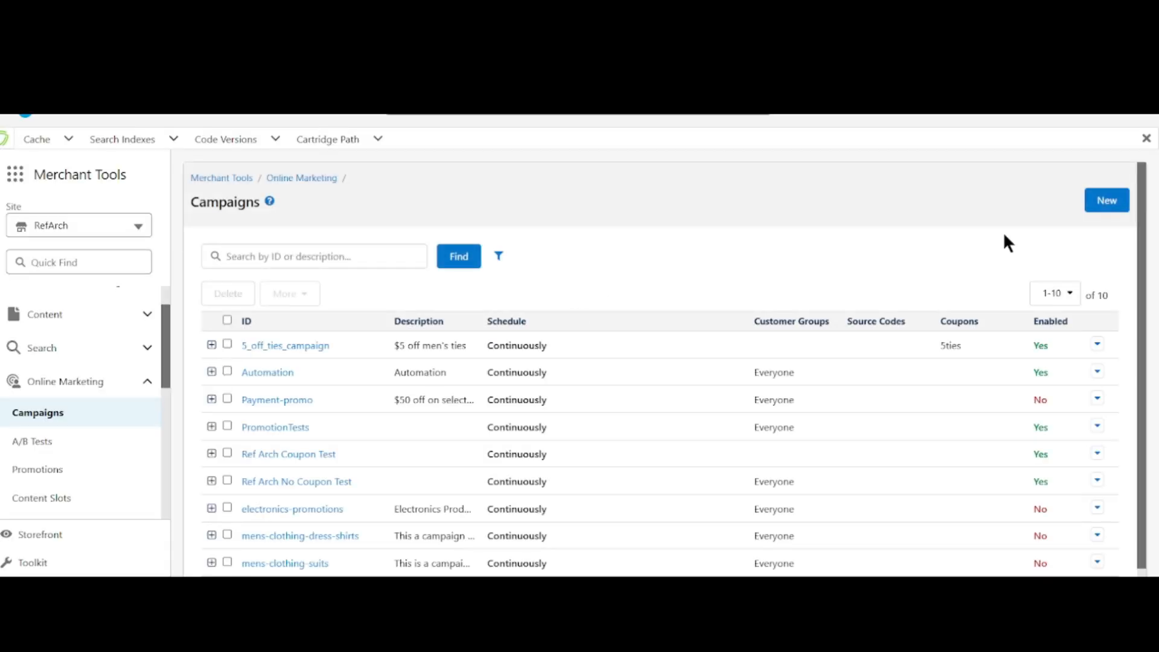
pyautogui.click(1092, 205)
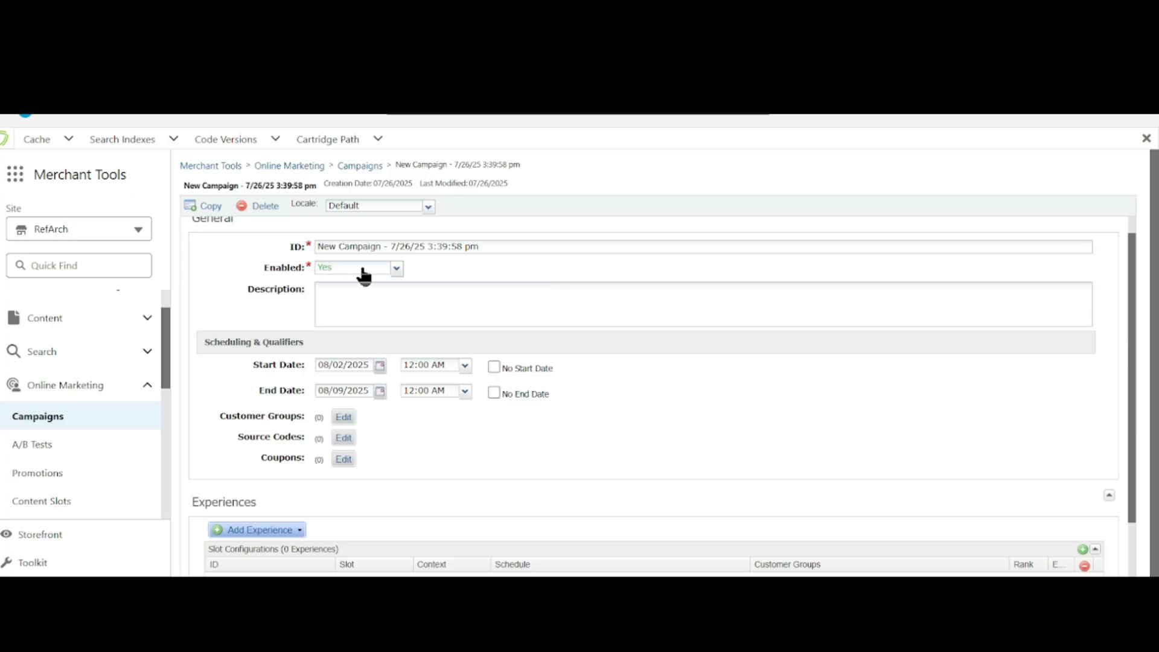
# Set the new campaign to run with no start date and no end date.
pyautogui.scroll(-1, 433, 275)
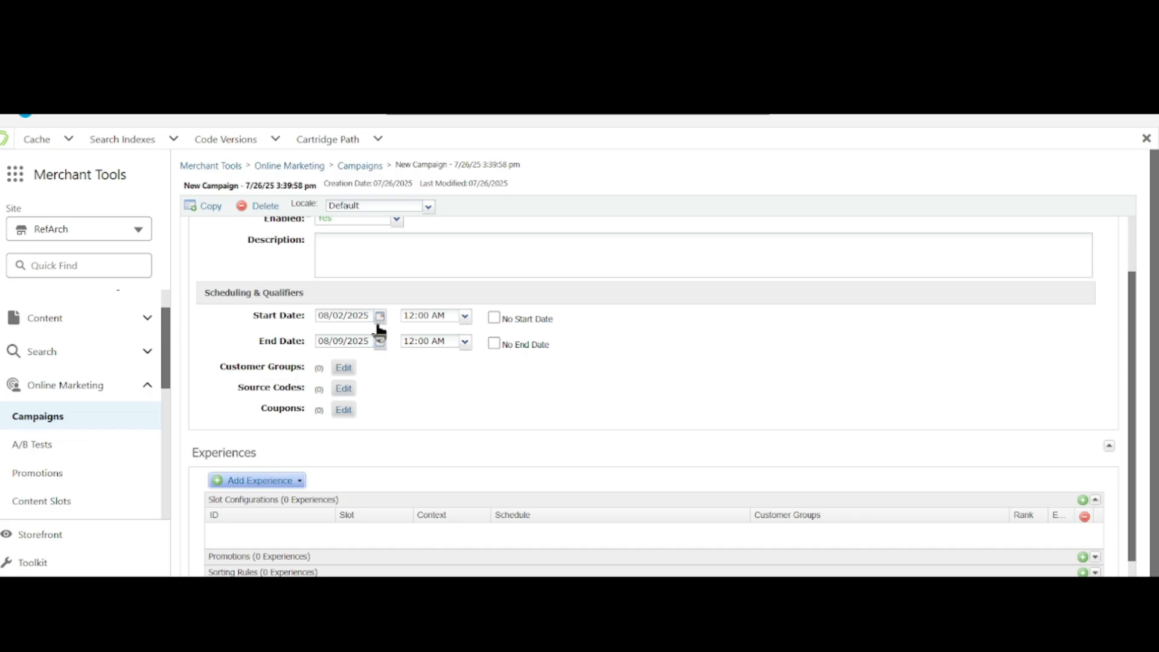
pyautogui.click(496, 319)
pyautogui.click(495, 344)
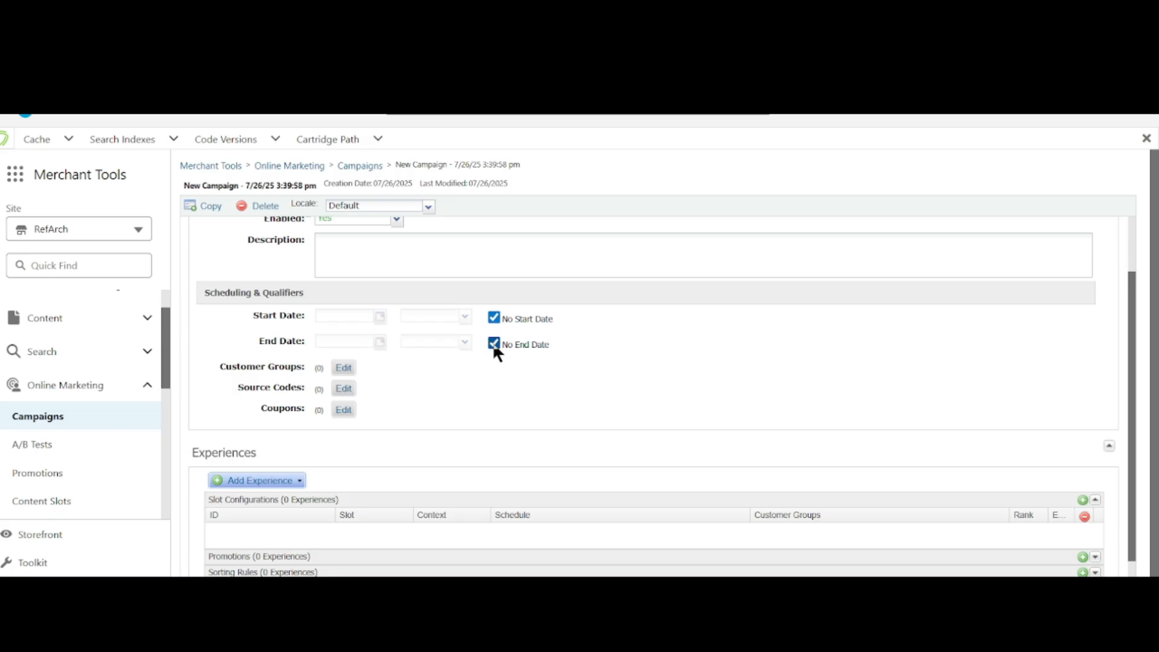
pyautogui.scroll(-1, 460, 364)
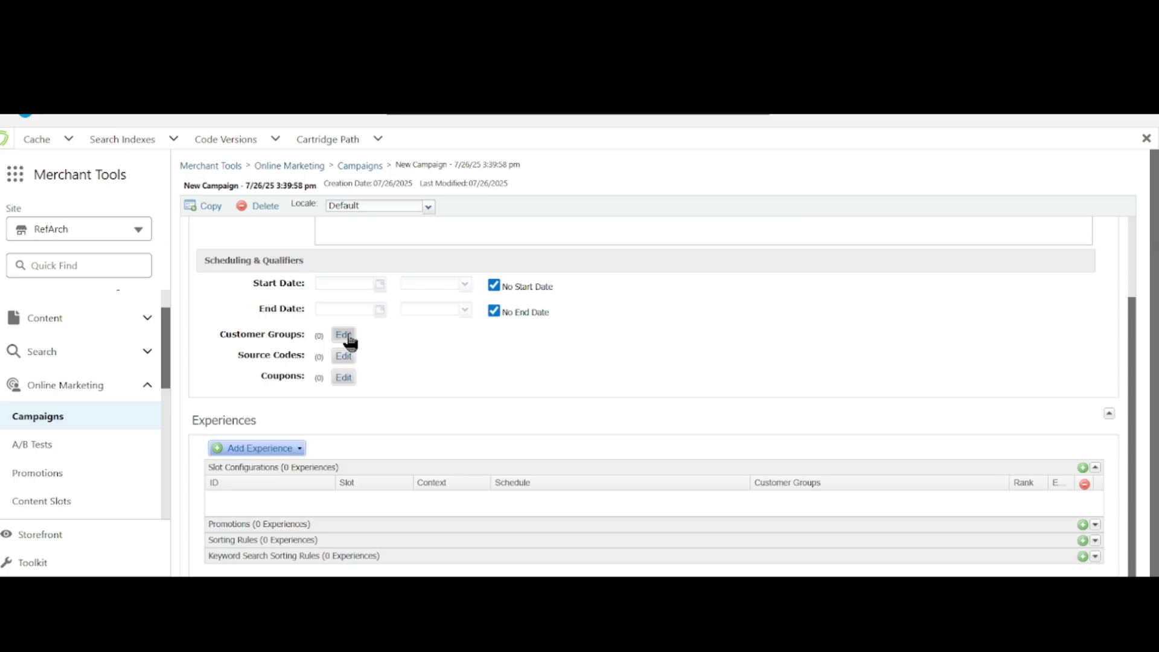
# Add a promotion experience to the campaign by searching for "test" and assigning the Test_Promo promotion.
pyautogui.moveTo(290, 341)
pyautogui.scroll(-1, 439, 377)
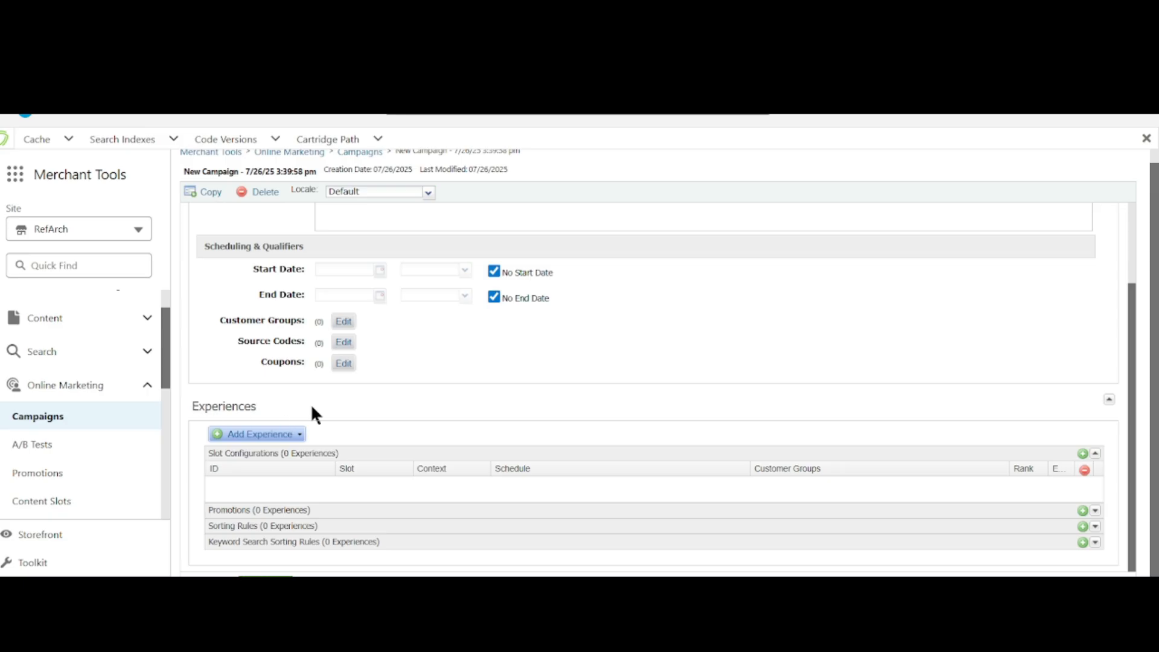
pyautogui.click(296, 436)
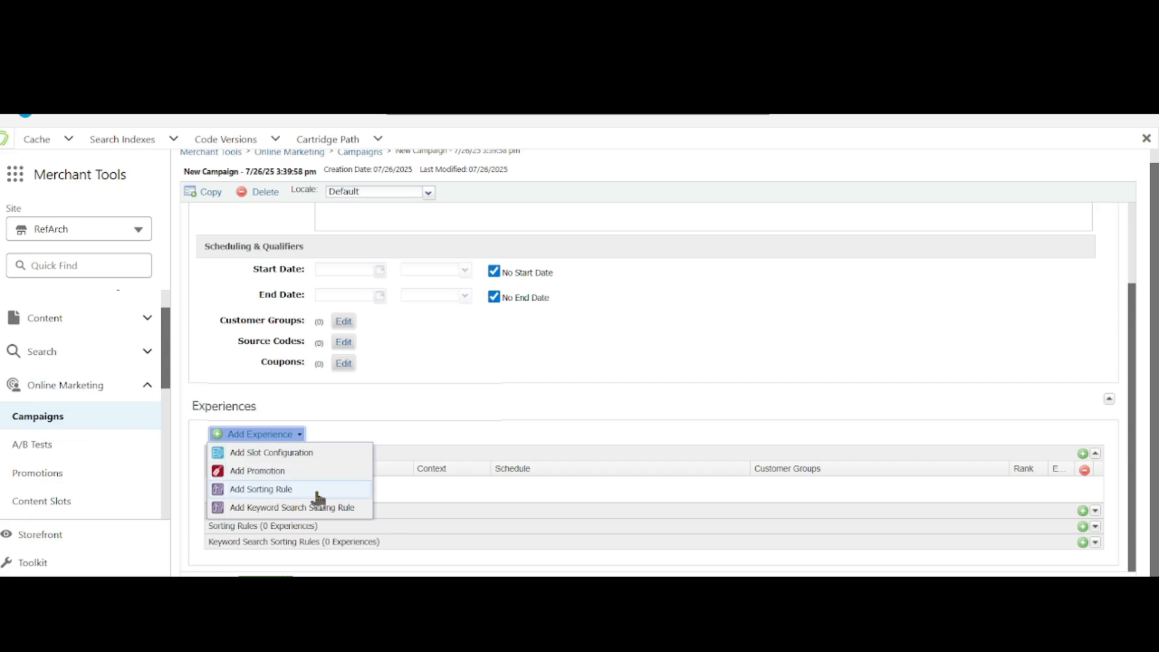
pyautogui.click(290, 474)
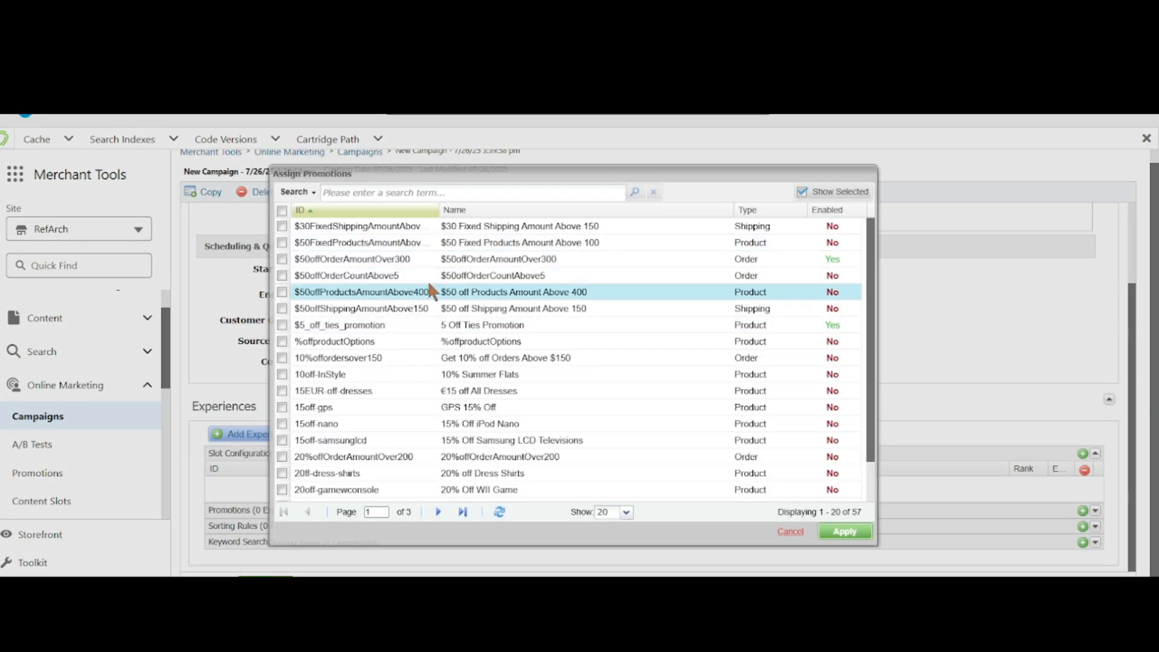
pyautogui.scroll(-1, 429, 284)
pyautogui.scroll(1, 429, 287)
pyautogui.click(390, 193)
pyautogui.write('test')
pyautogui.press('Return')
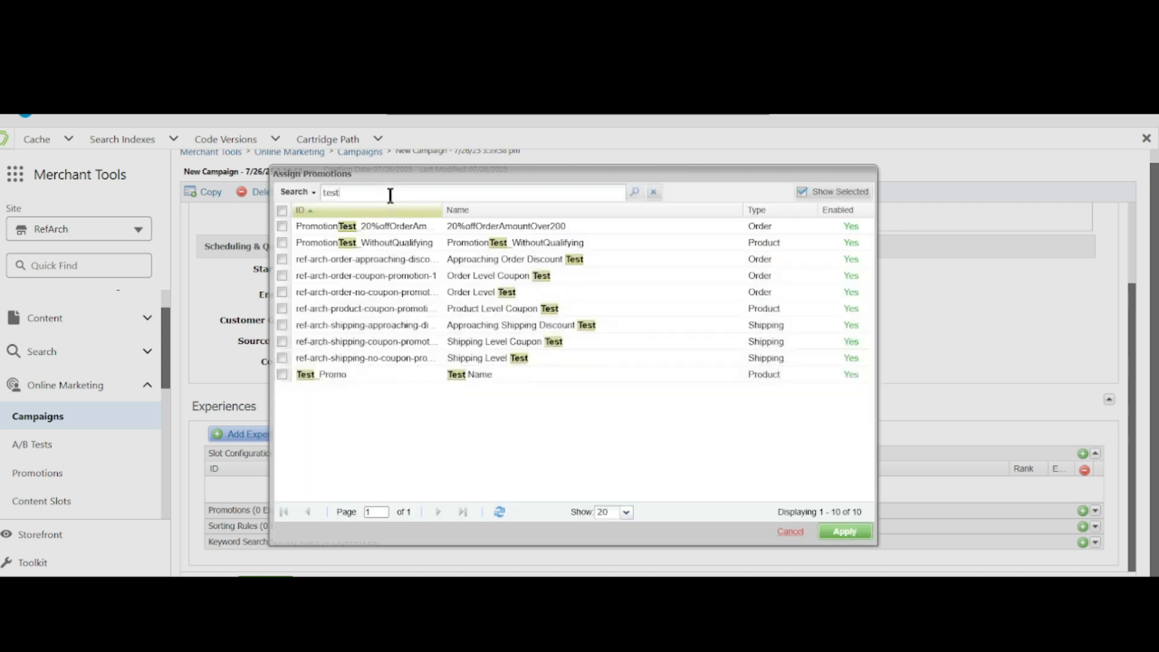
pyautogui.click(282, 374)
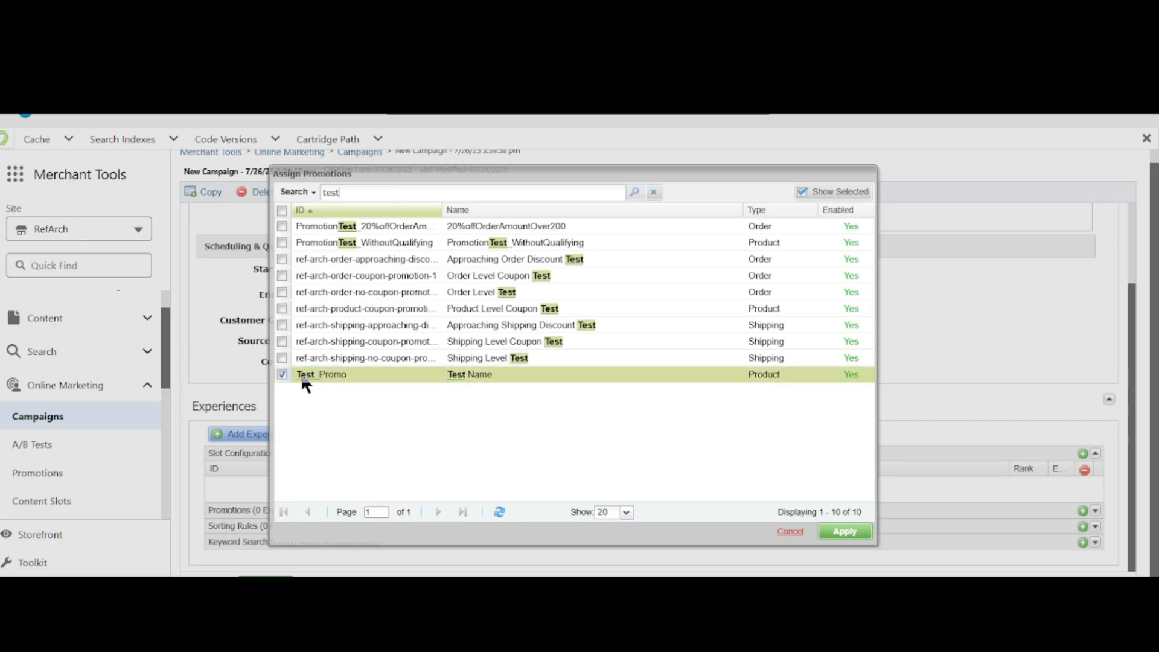
pyautogui.click(845, 531)
# Examine the Test_Promo promotion's schedule options, including date range, time range and scheduled days, alongside the campaign's own scheduling settings.
pyautogui.scroll(-1, 580, 459)
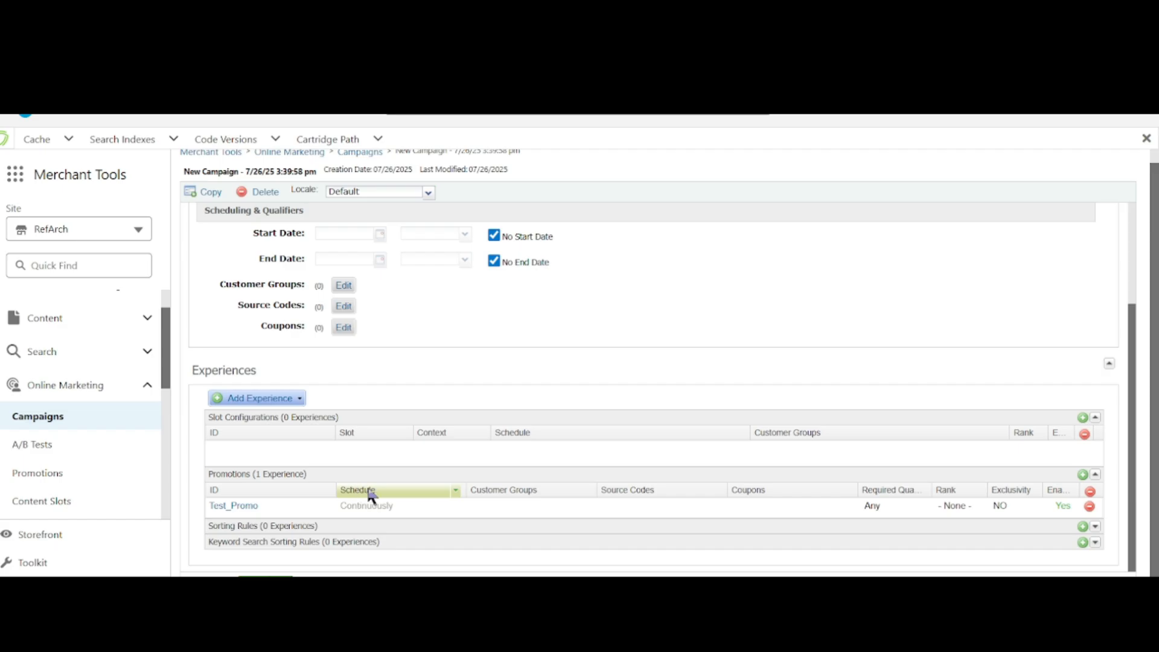
pyautogui.click(446, 507)
pyautogui.click(450, 513)
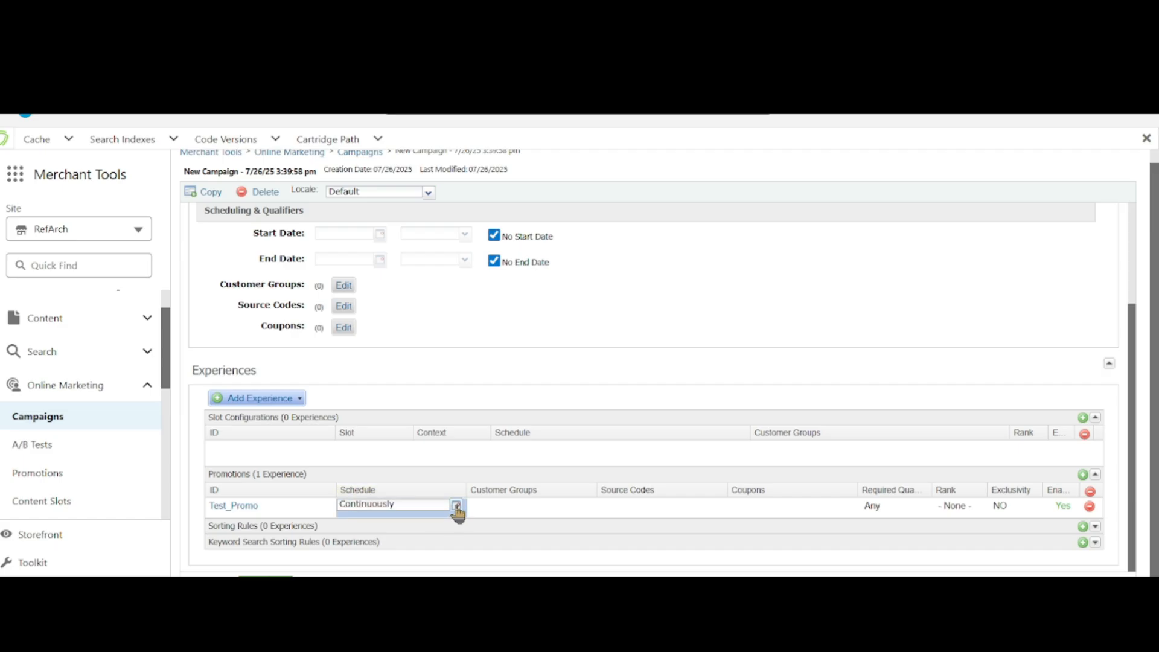
pyautogui.click(457, 509)
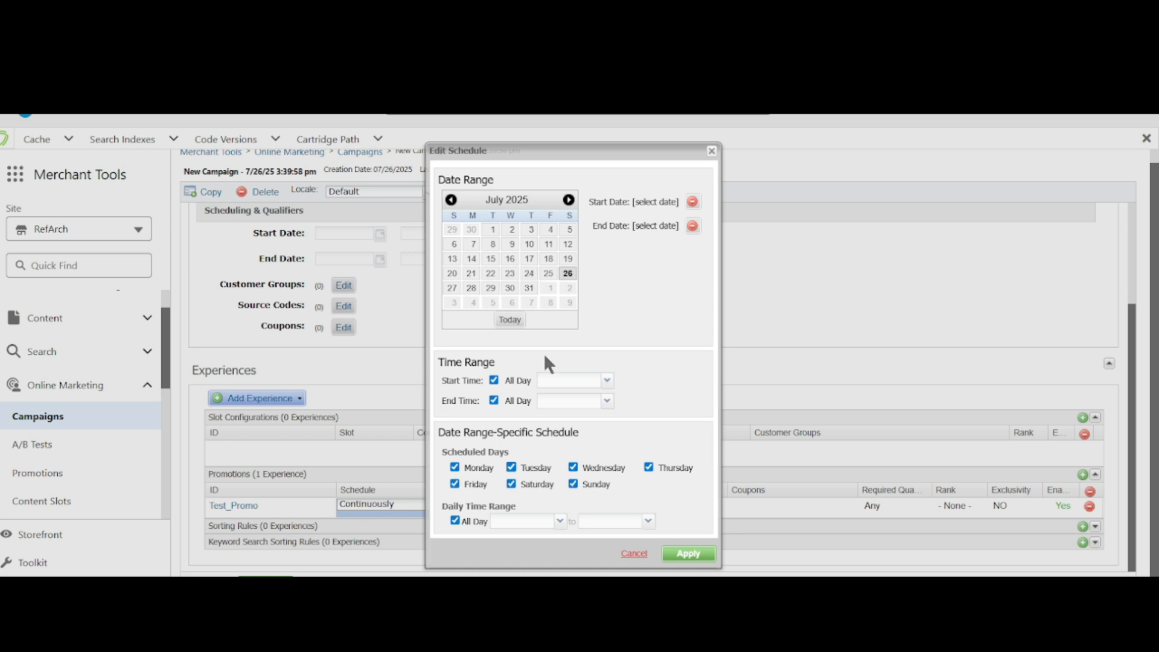
pyautogui.click(634, 558)
pyautogui.scroll(3, 522, 404)
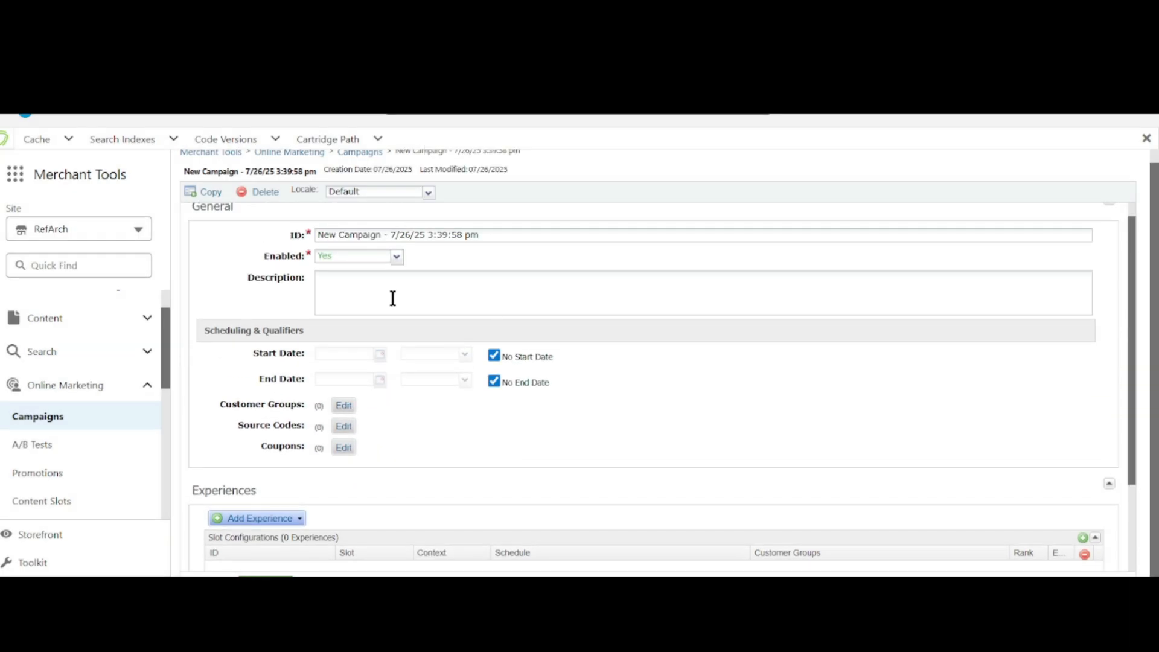
pyautogui.scroll(-3, 386, 353)
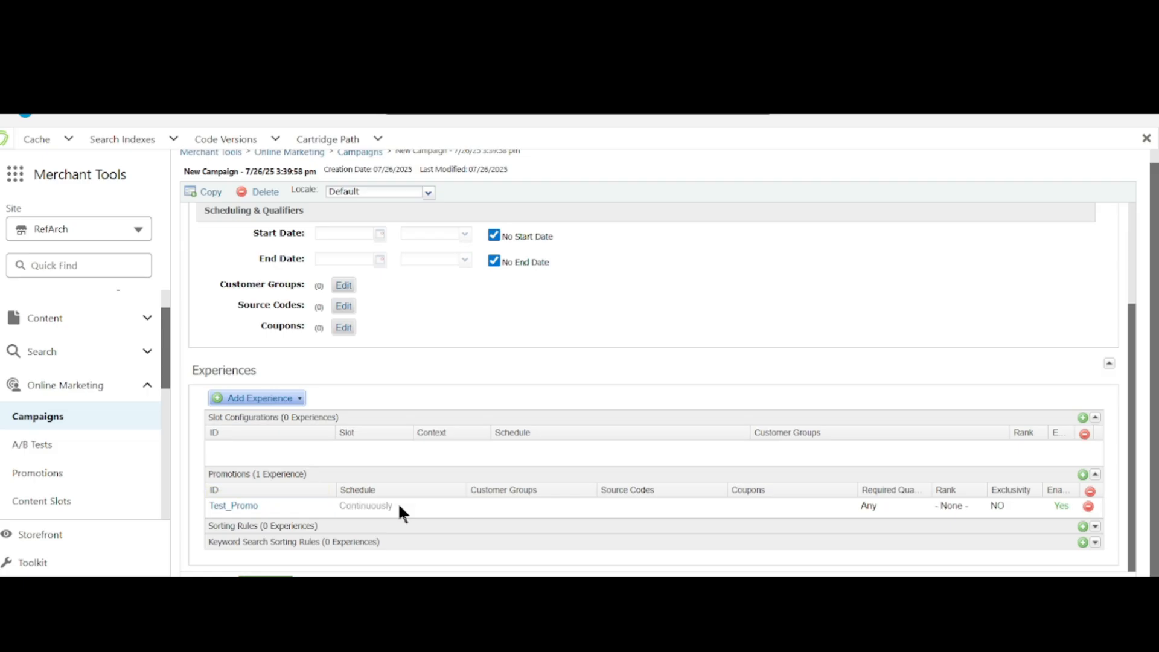
pyautogui.doubleClick(457, 509)
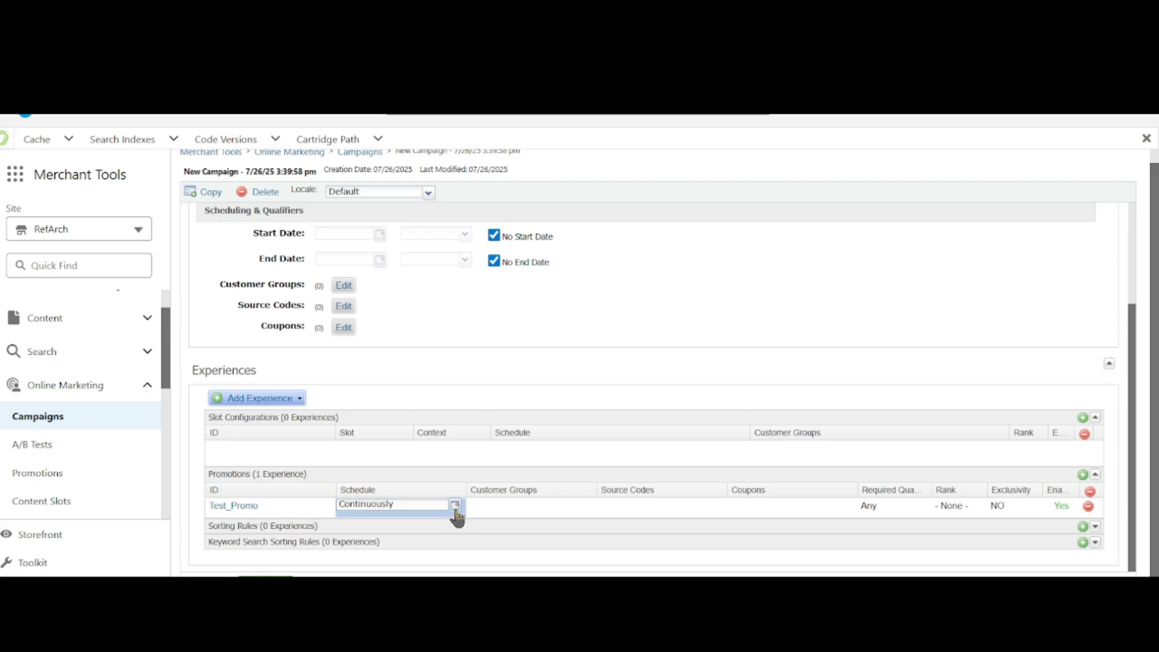
pyautogui.click(455, 507)
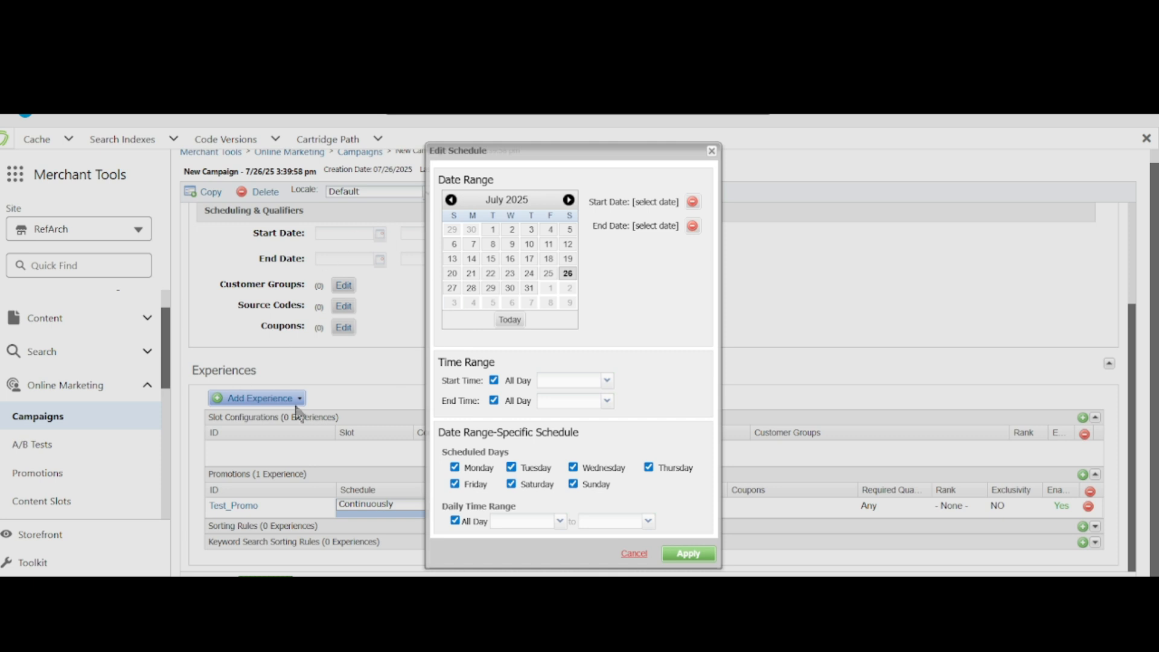
pyautogui.click(631, 553)
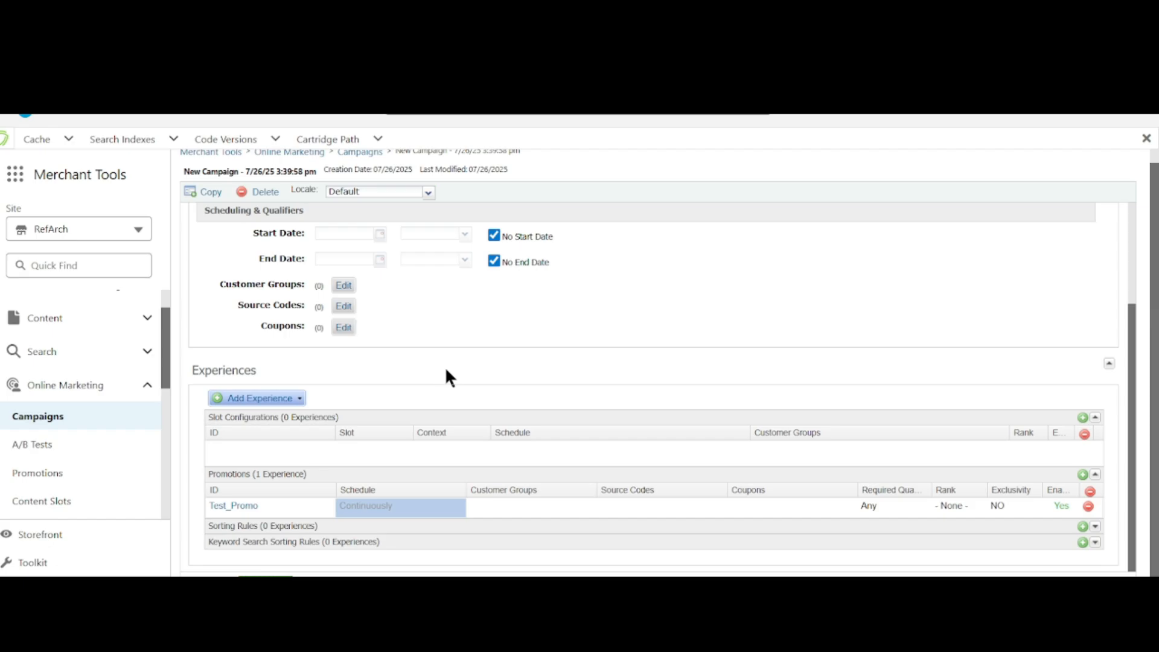
pyautogui.click(454, 511)
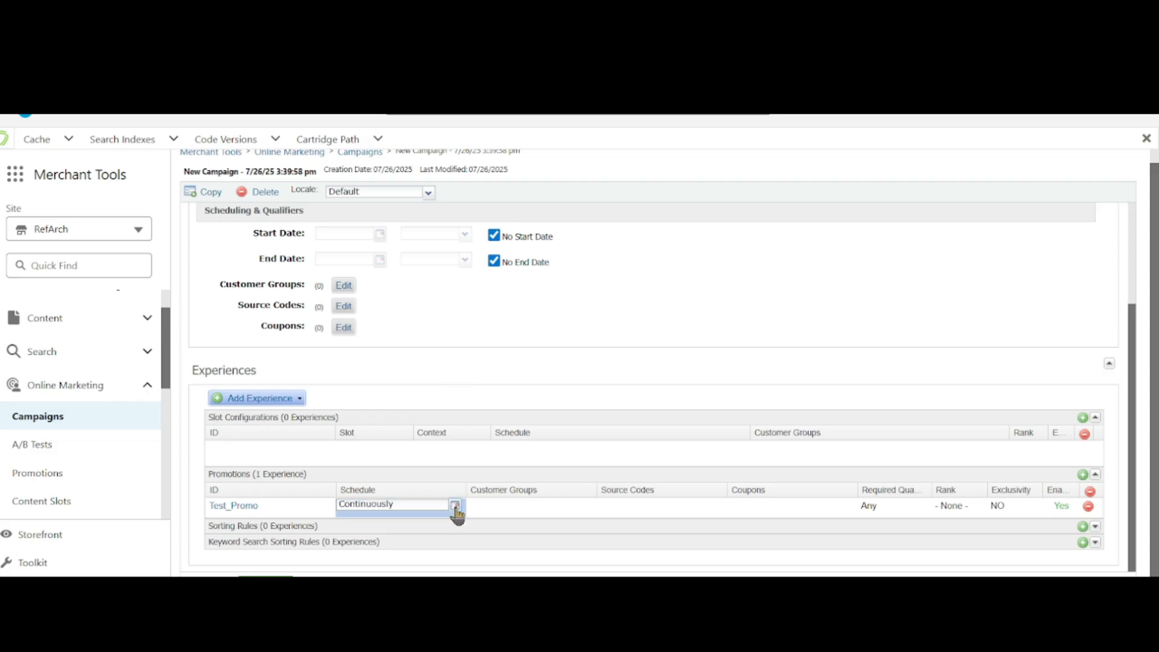
pyautogui.click(456, 512)
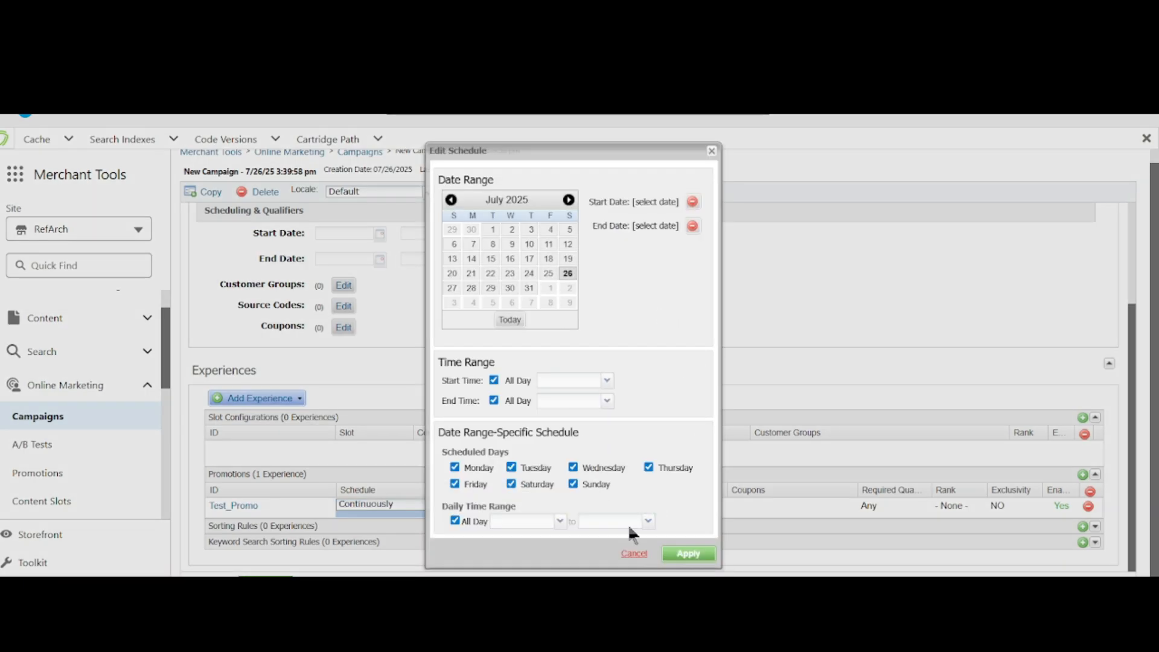
pyautogui.click(633, 554)
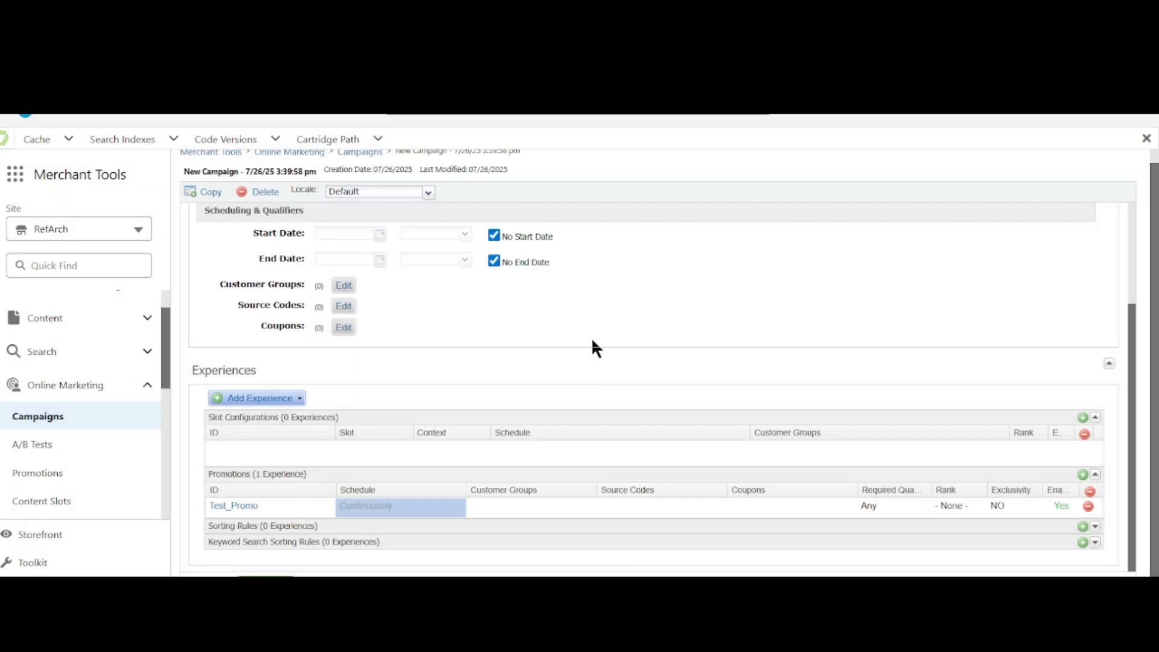
pyautogui.scroll(1, 592, 341)
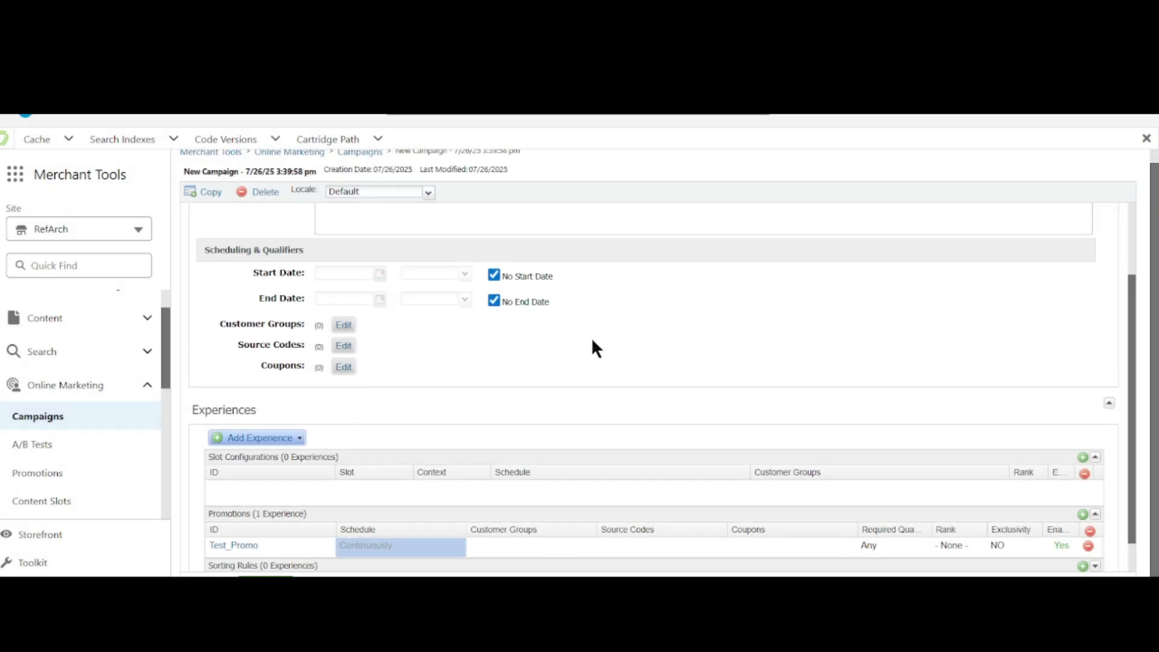
pyautogui.scroll(-1, 599, 311)
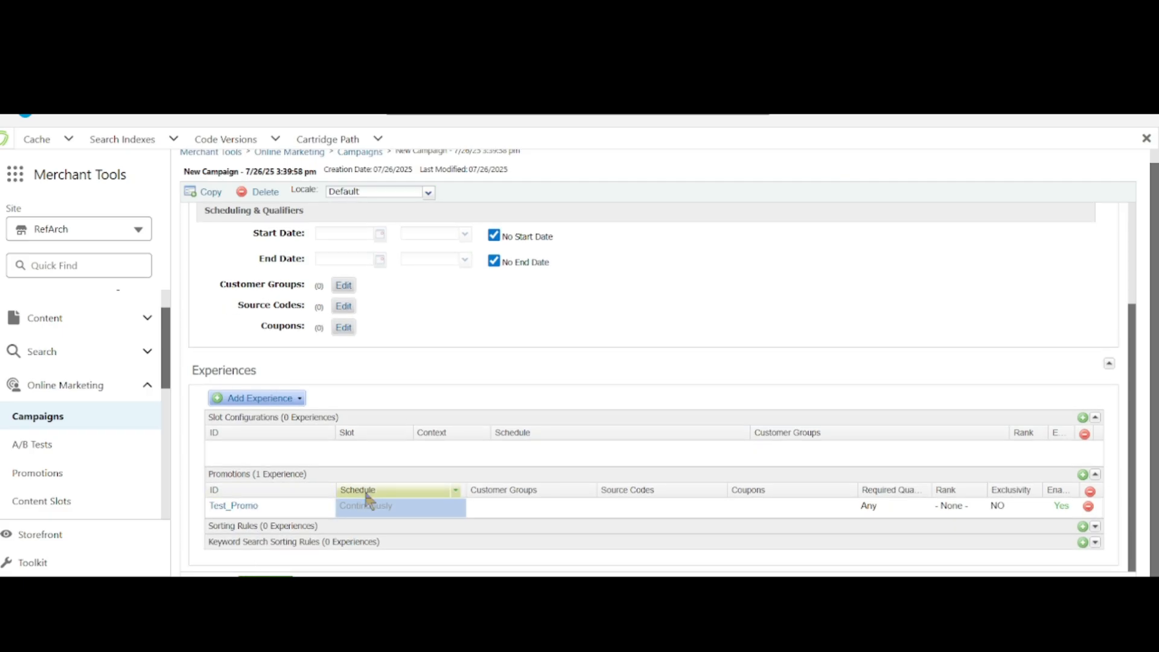
pyautogui.scroll(2, 368, 494)
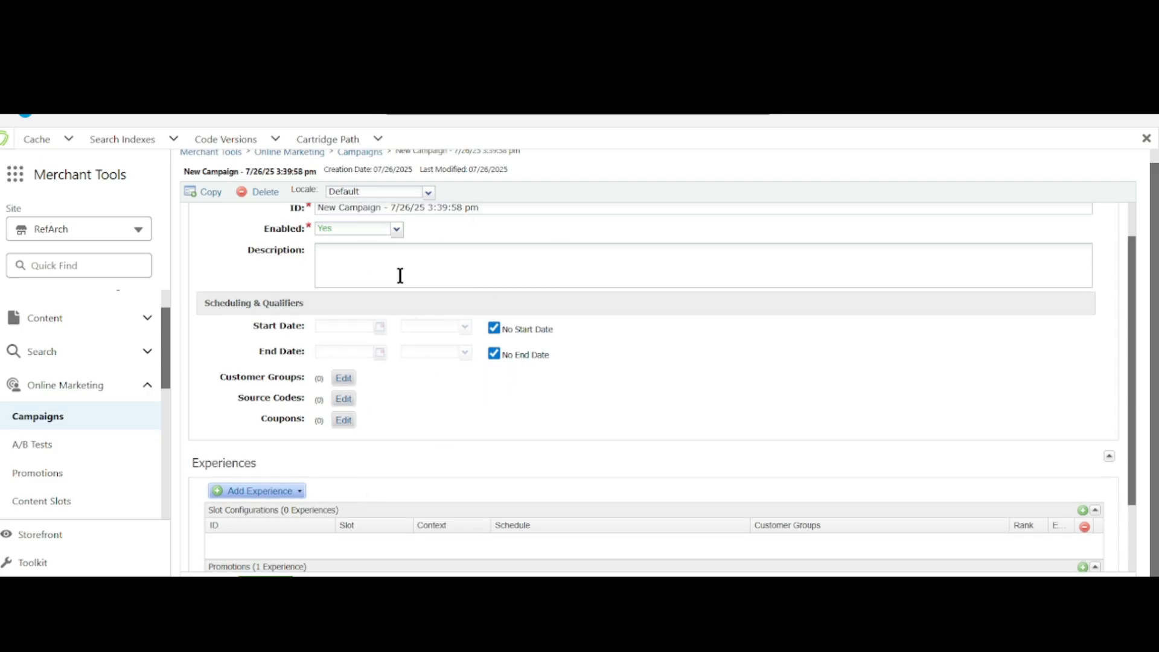
pyautogui.scroll(-2, 471, 411)
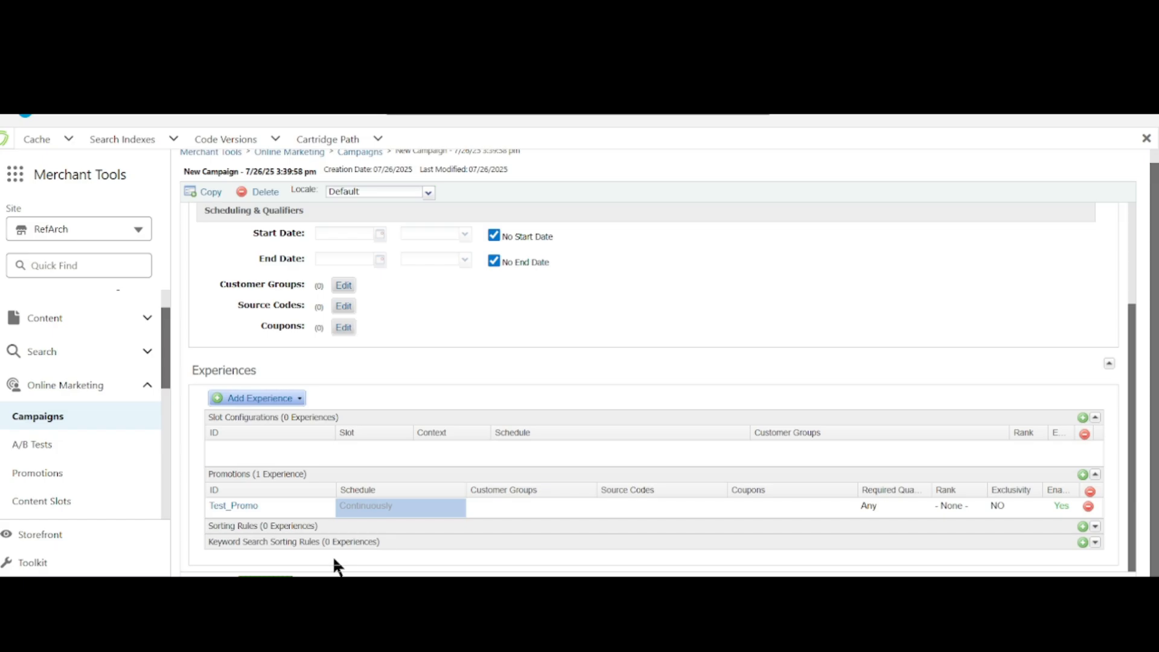
pyautogui.click(439, 509)
pyautogui.click(453, 505)
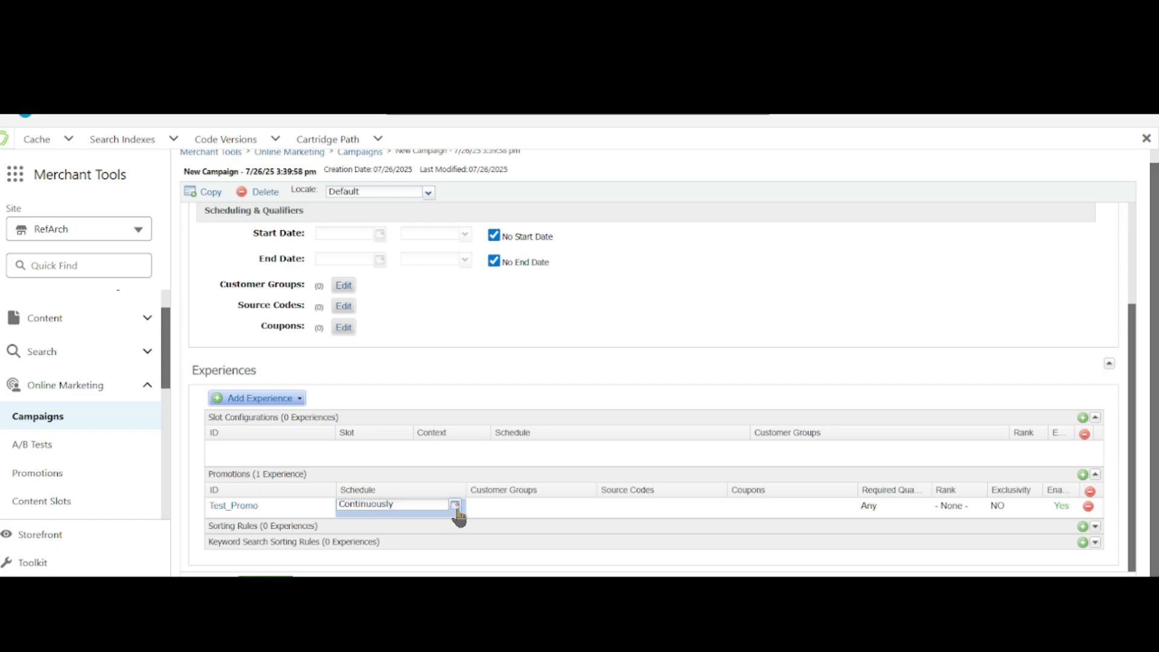
pyautogui.click(457, 506)
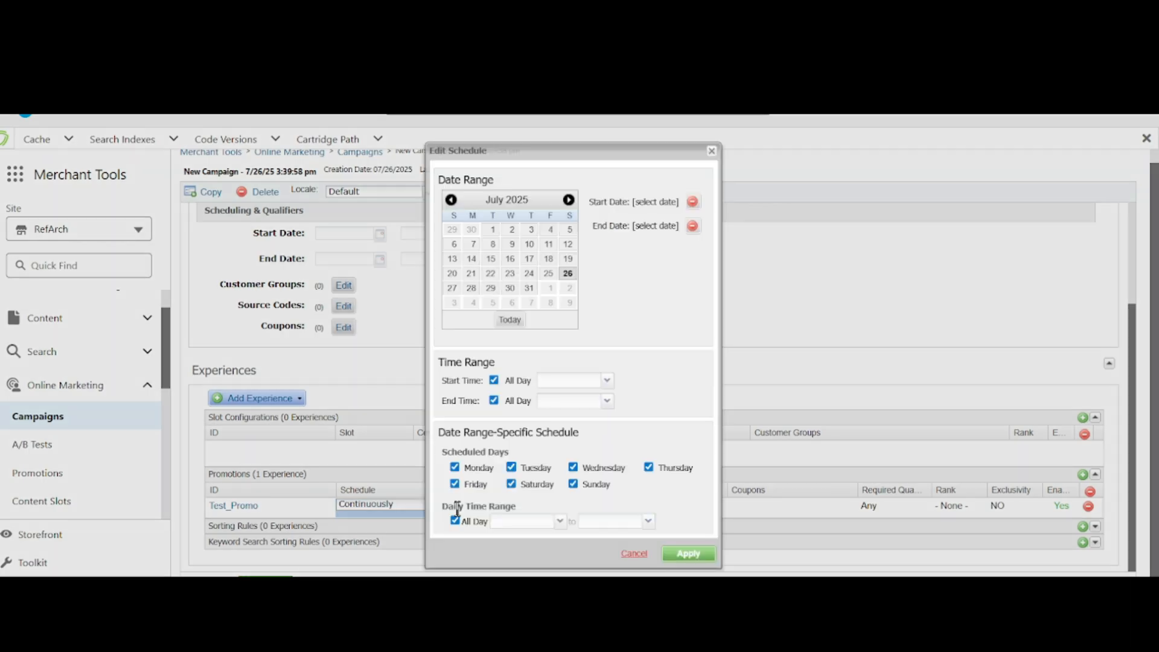
pyautogui.click(634, 553)
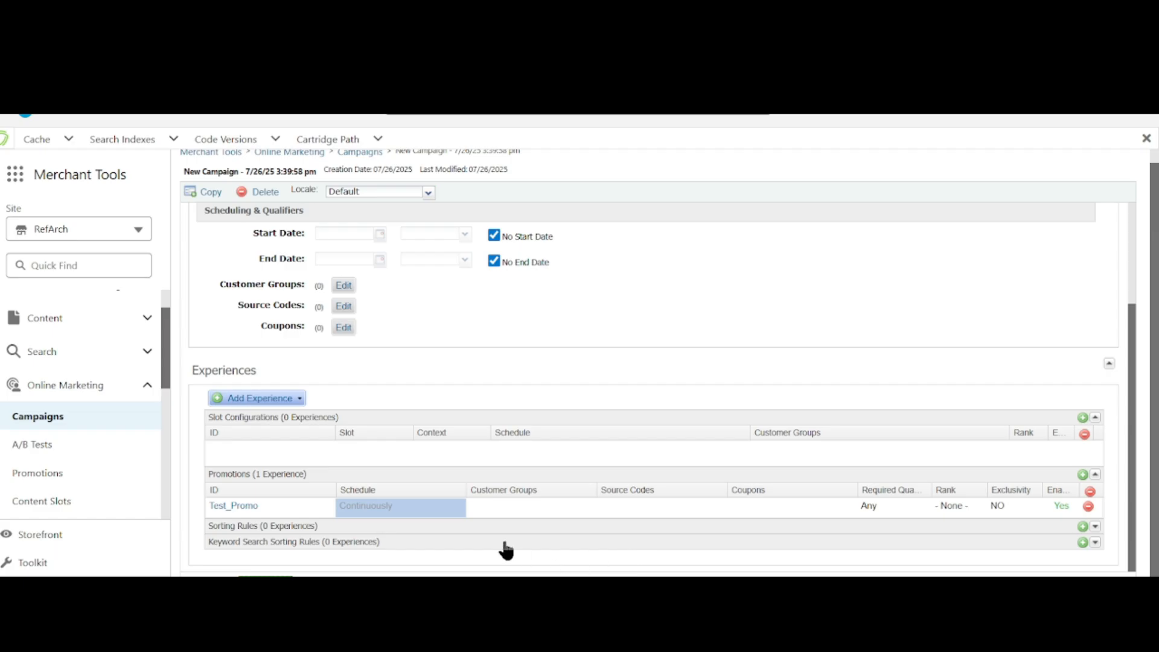
pyautogui.click(449, 504)
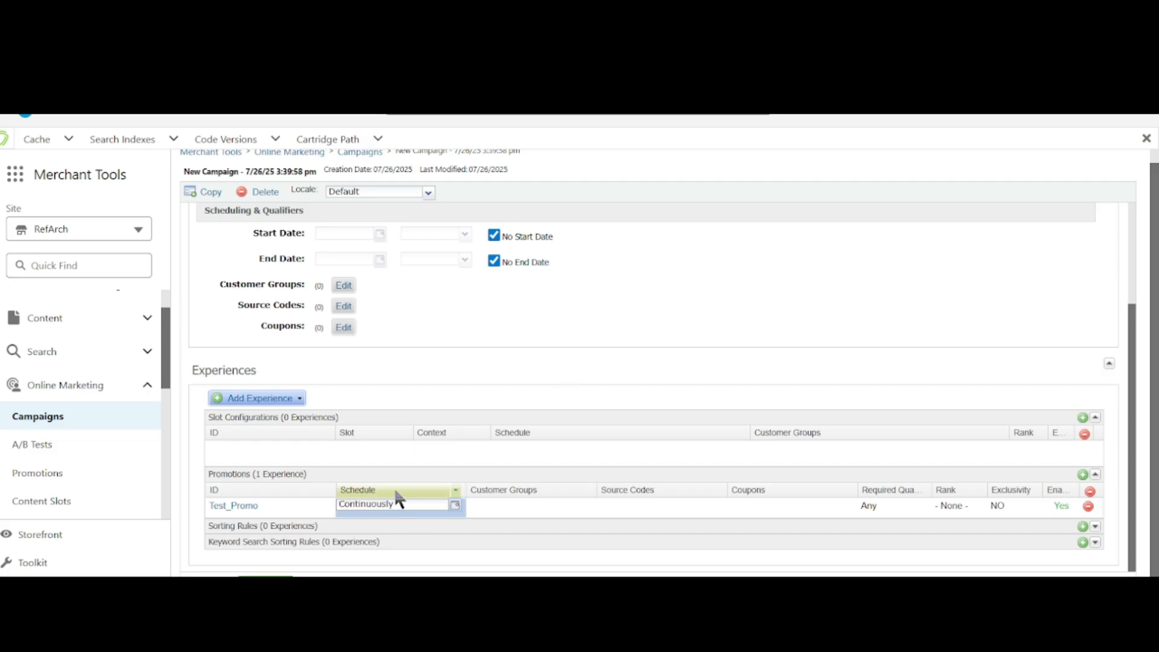
# Assign the Everyone customer group to the Test_Promo promotion within the campaign.
pyautogui.click(528, 503)
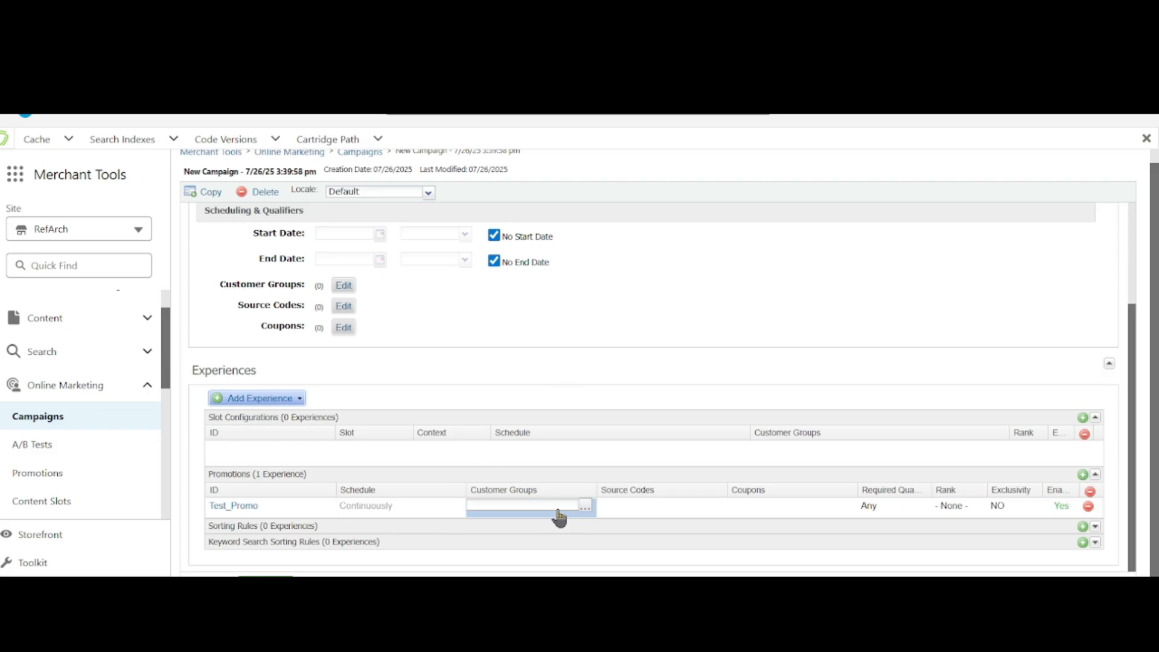
pyautogui.click(586, 507)
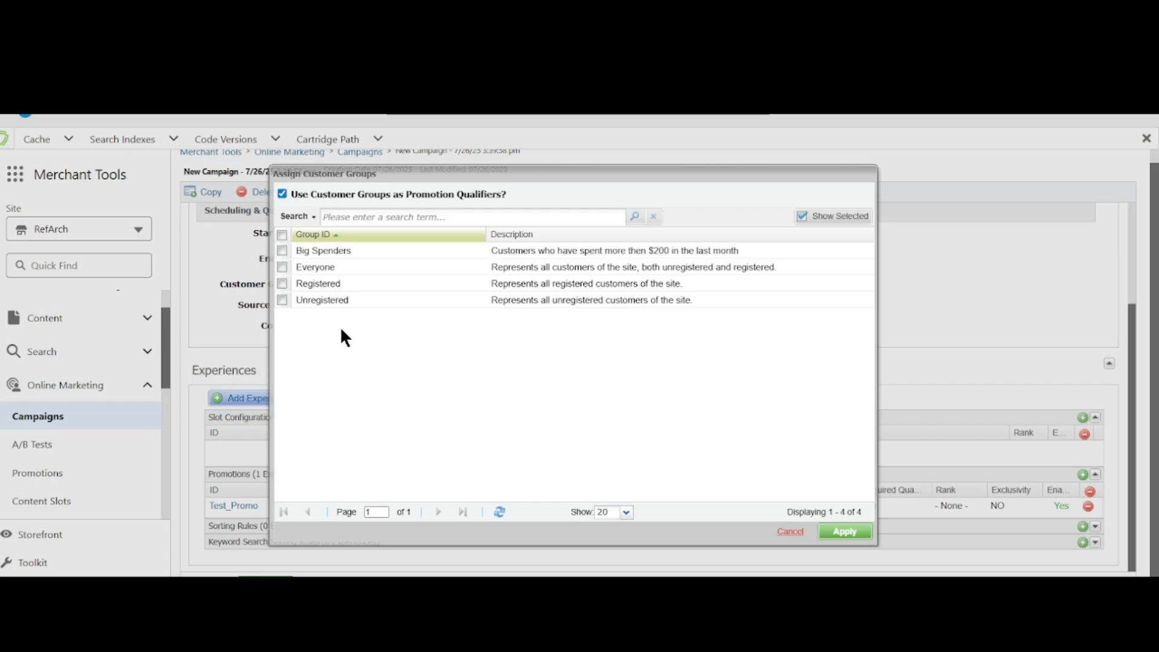
pyautogui.click(282, 267)
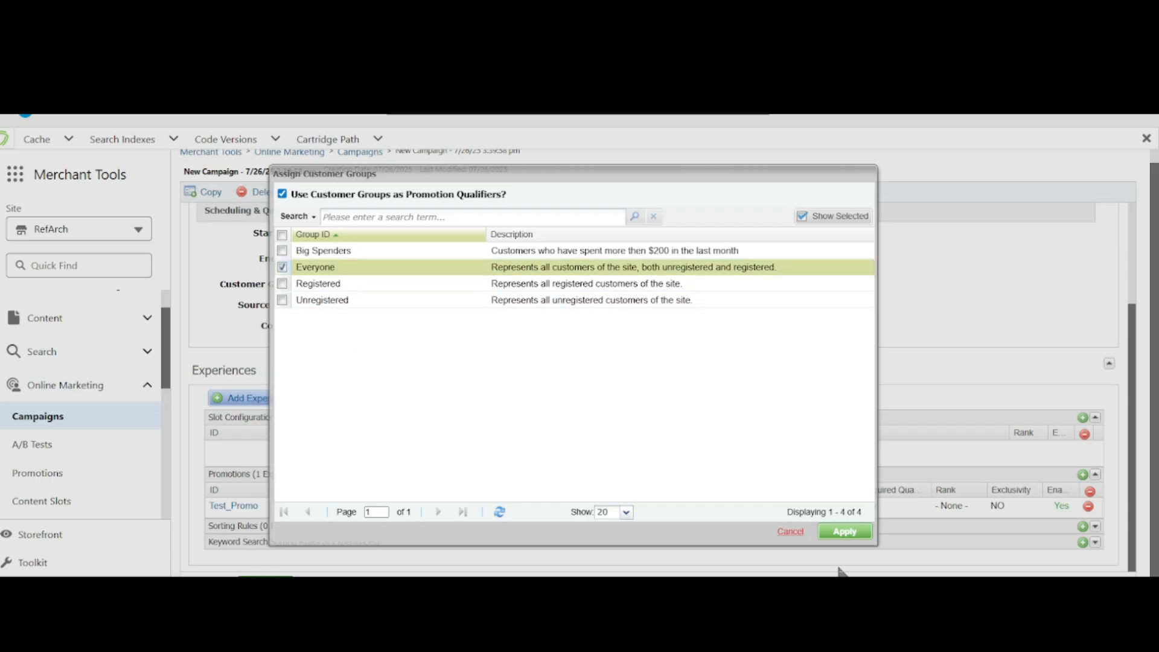
pyautogui.click(844, 532)
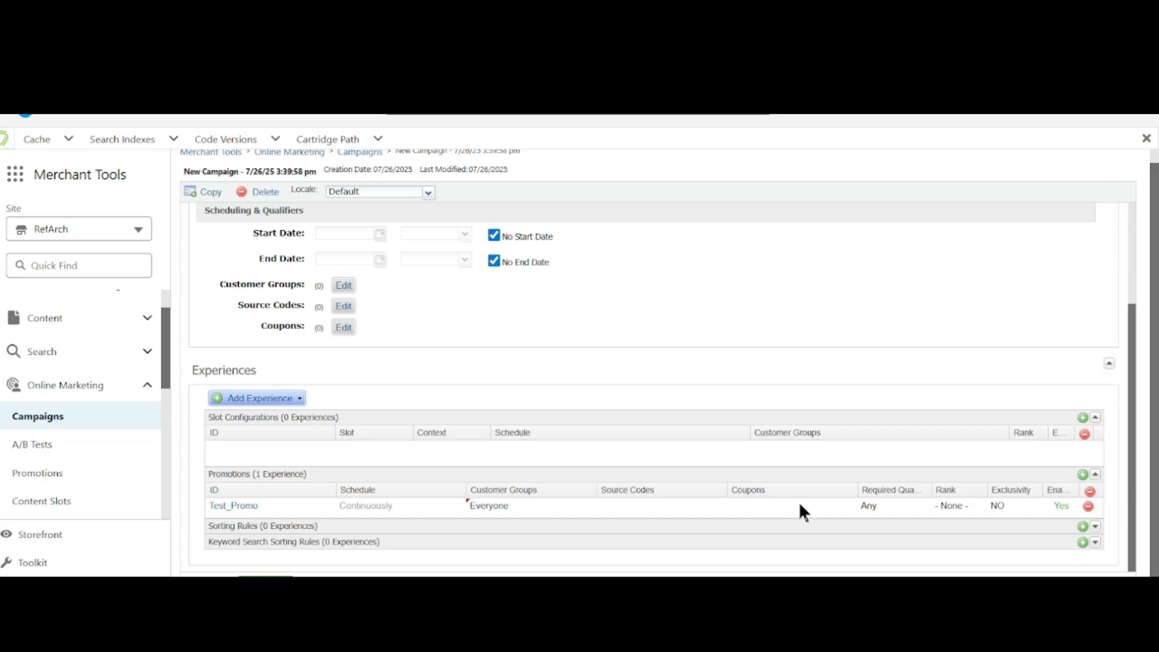
# Set the required qualifiers of the Test_Promo promotion to All.
pyautogui.click(903, 506)
pyautogui.click(919, 508)
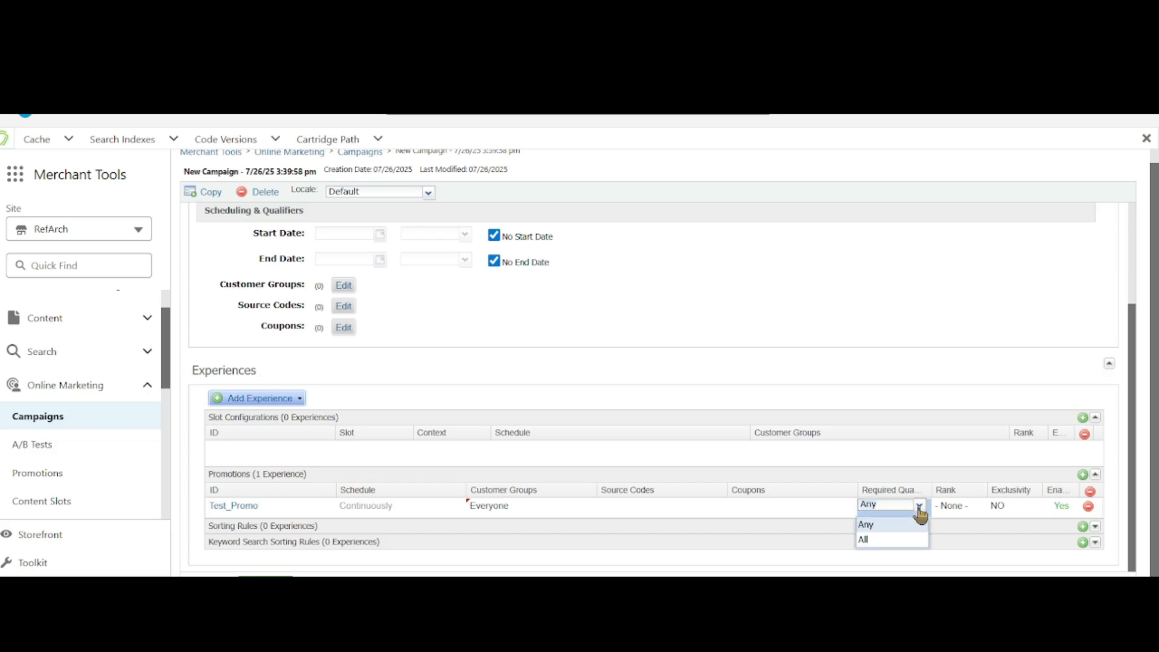
pyautogui.click(883, 542)
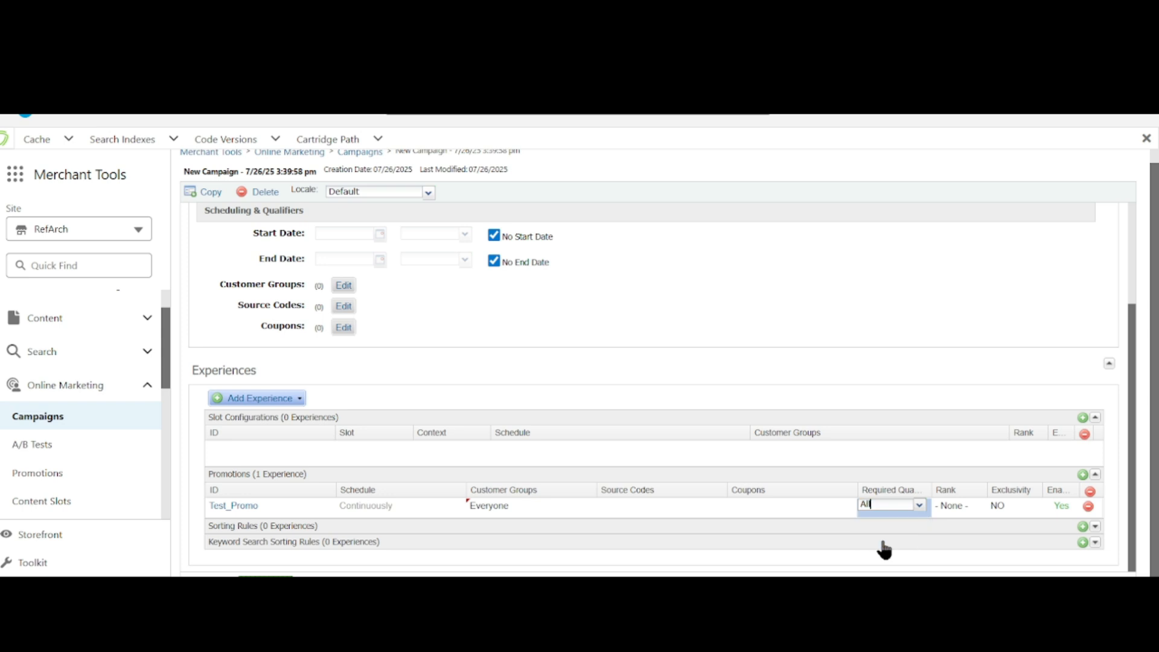
pyautogui.click(754, 455)
# Switch the Test_Promo promotion's required qualifiers back to Any.
pyautogui.click(893, 505)
pyautogui.click(920, 507)
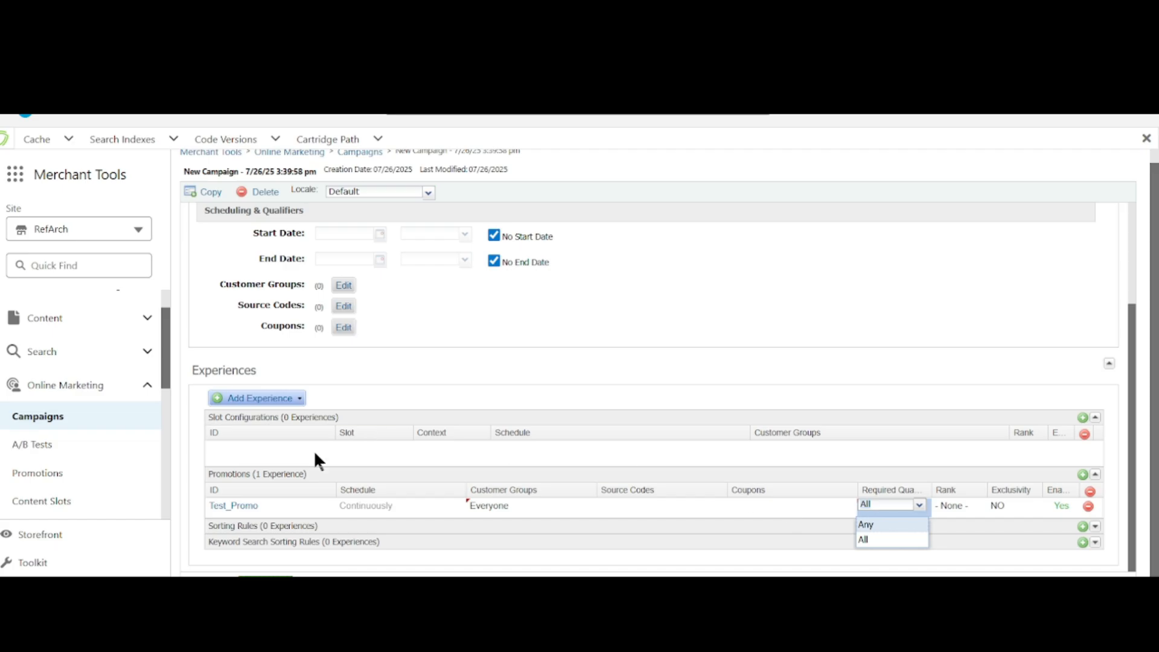
pyautogui.click(870, 524)
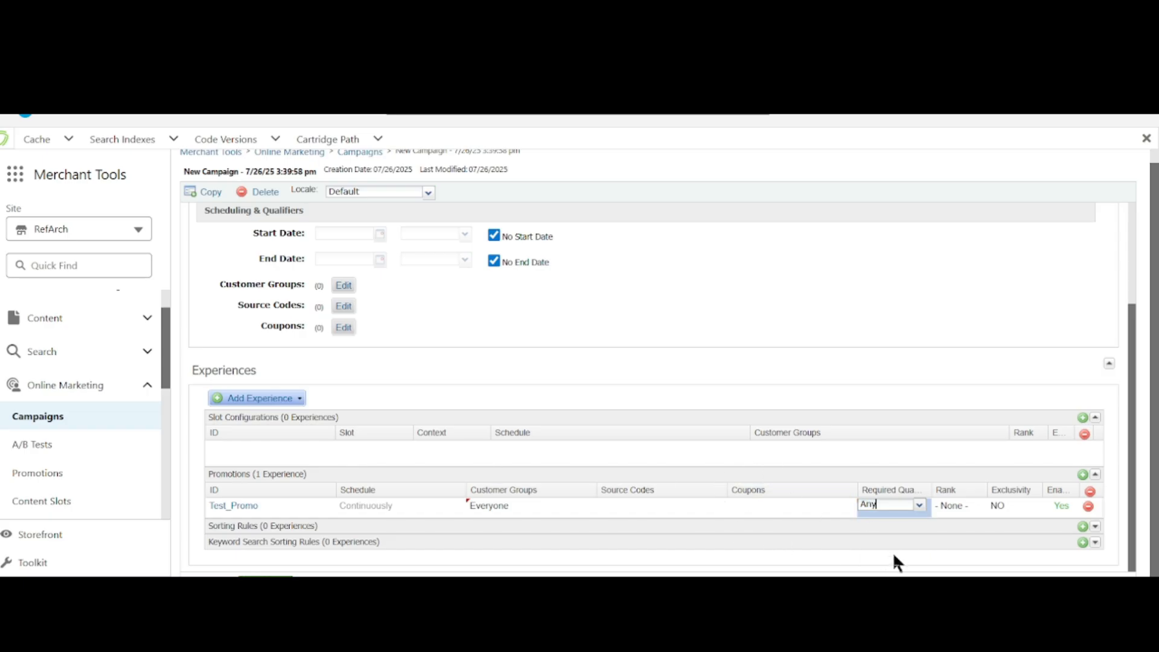
pyautogui.click(891, 355)
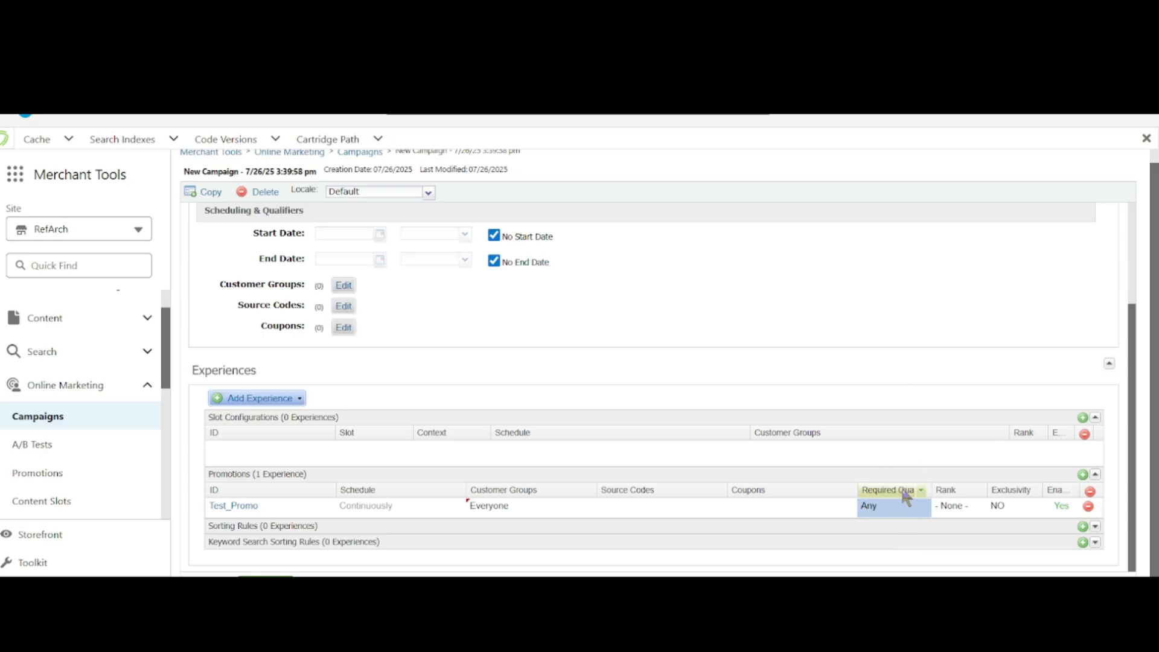
# Examine the available rank values and the exclusivity setting for the Test_Promo promotion in the campaign.
pyautogui.click(953, 504)
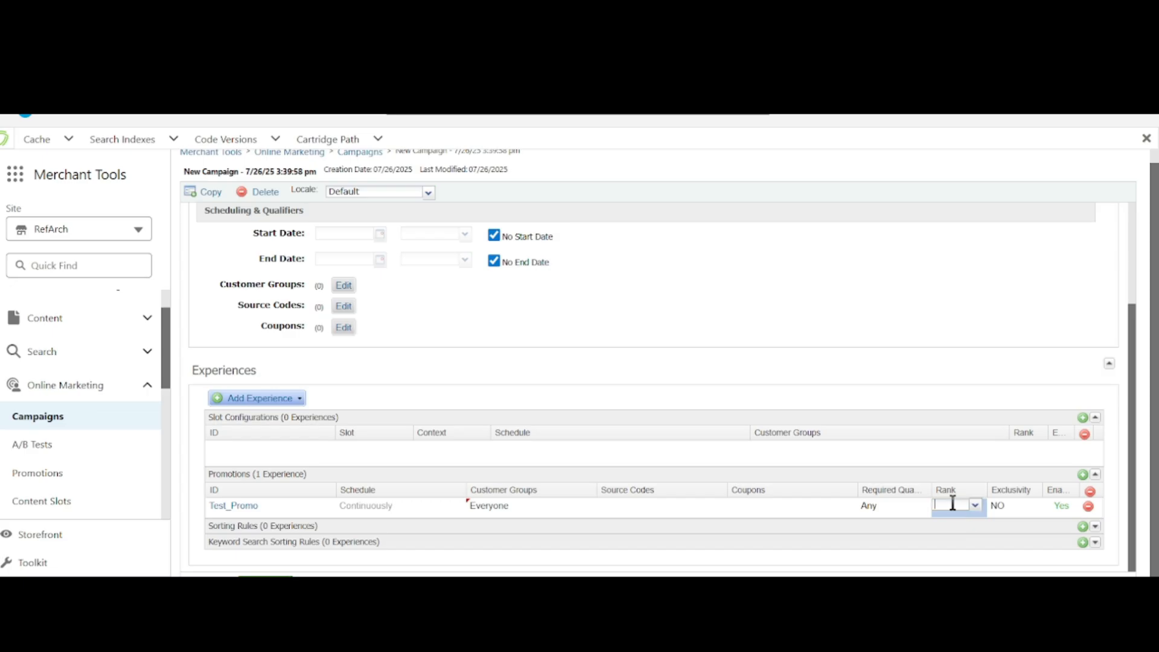
pyautogui.click(975, 508)
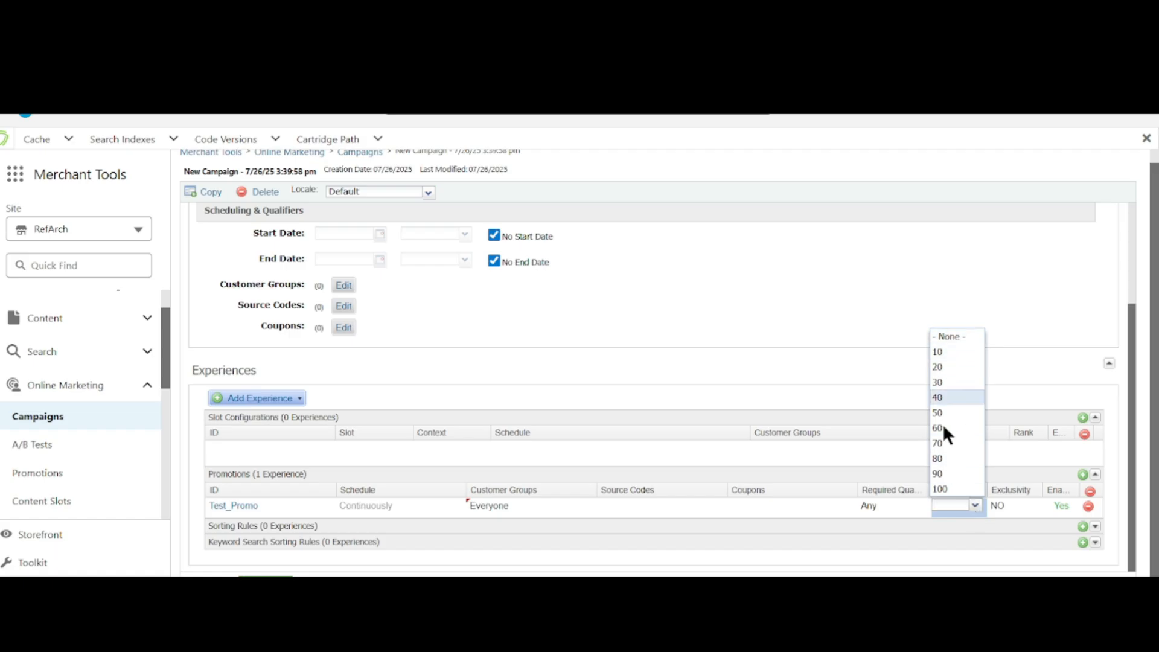
pyautogui.click(901, 364)
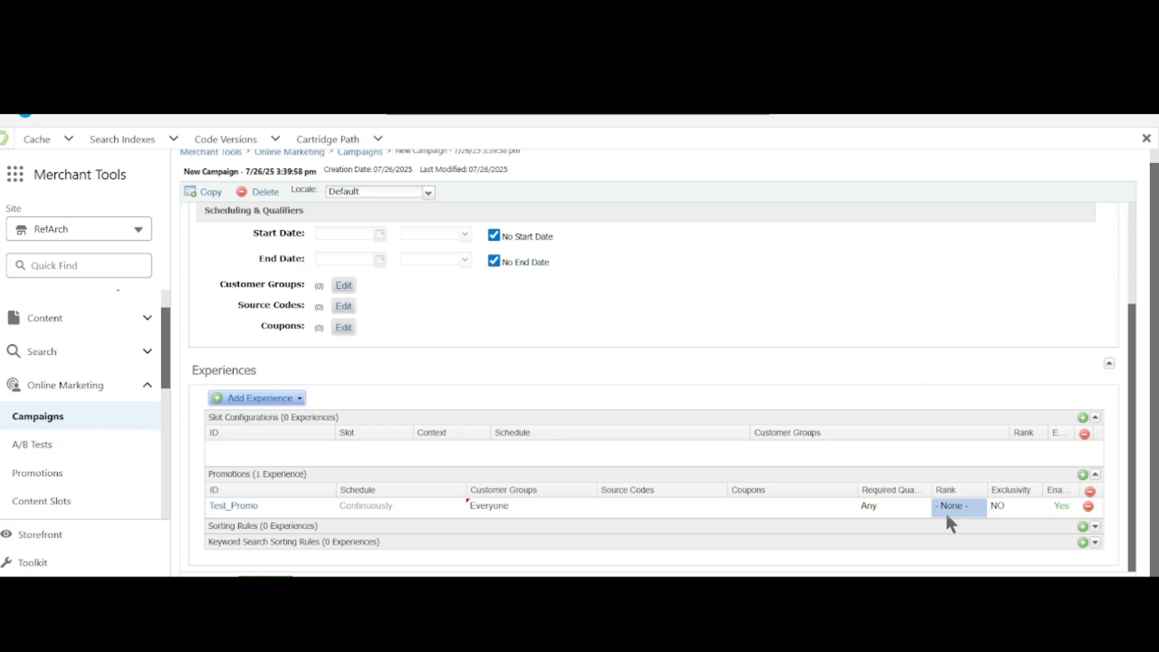
pyautogui.click(965, 511)
pyautogui.click(1019, 509)
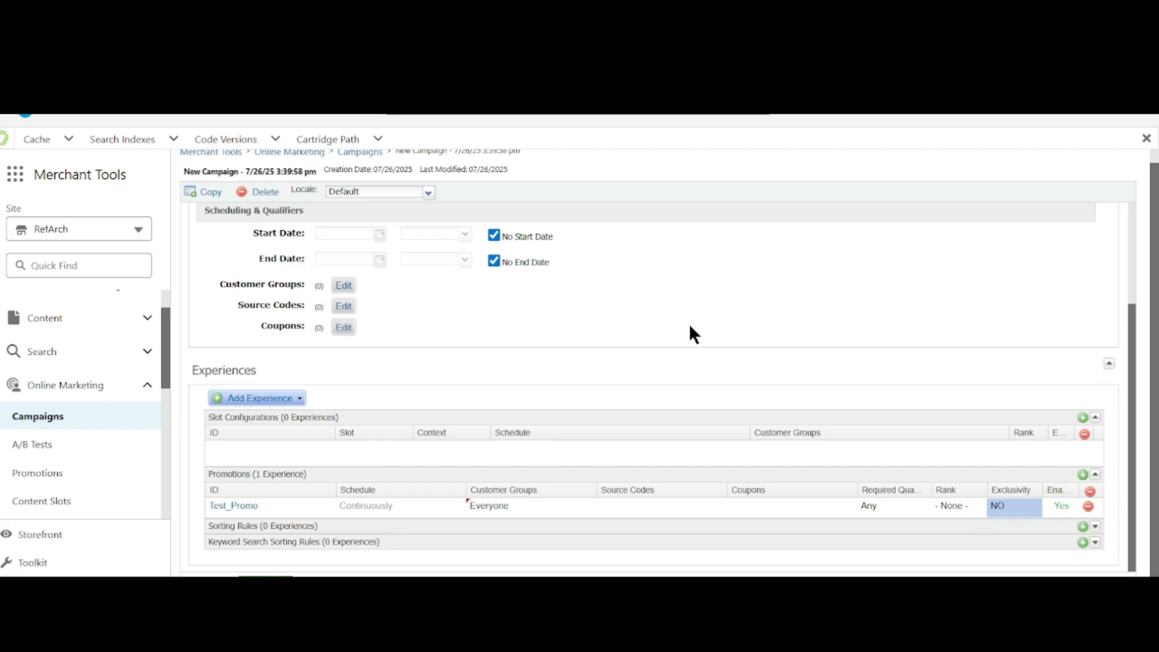
pyautogui.scroll(2, 691, 327)
pyautogui.scroll(-2, 690, 326)
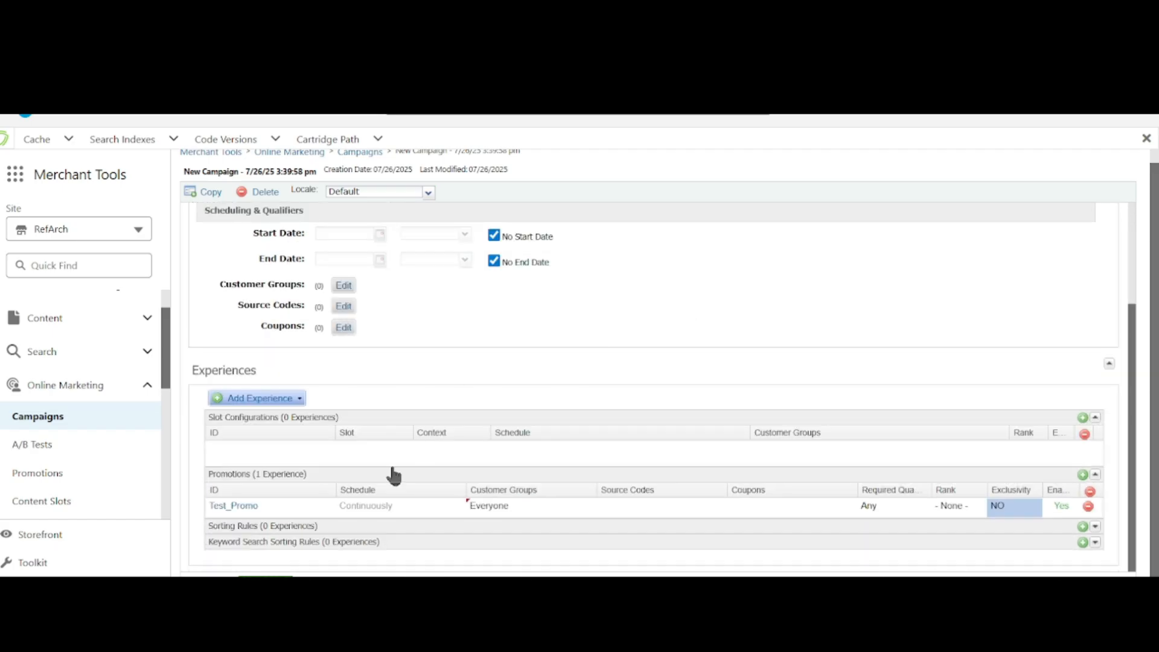